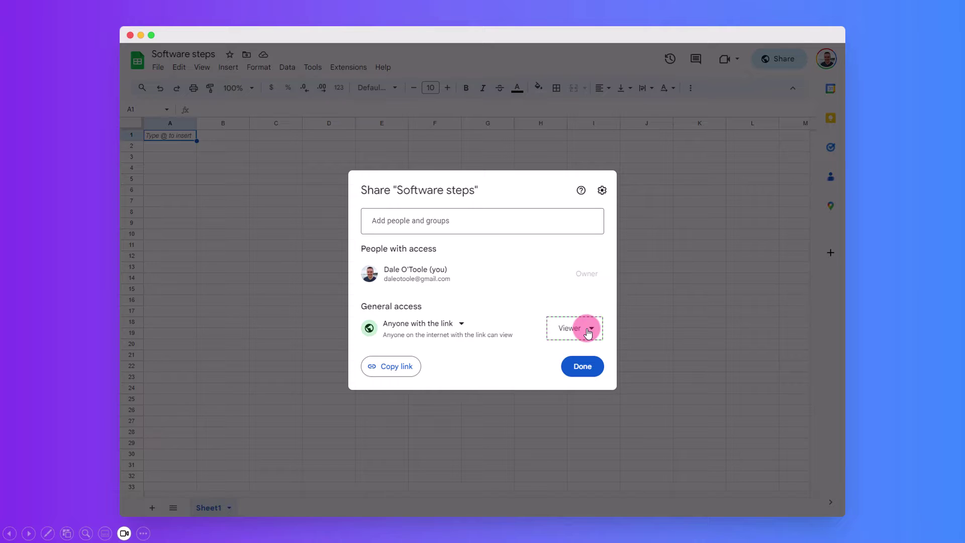
{"action": "left_click", "coordinate": [597, 422]}
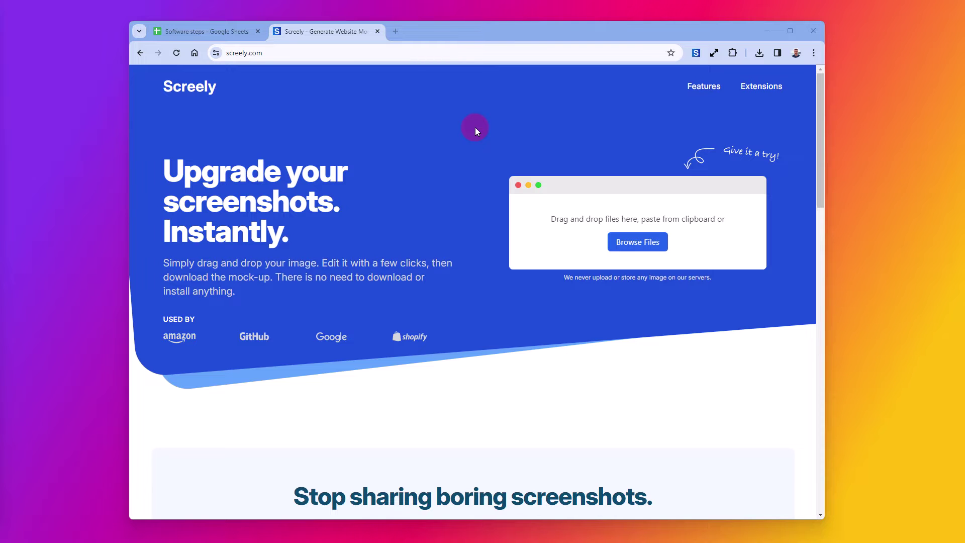
Look over the Screely homepage and its browser extensions section, and close the page.
{"action": "left_click_drag", "start_coordinate": [819, 116], "coordinate": [810, 234]}
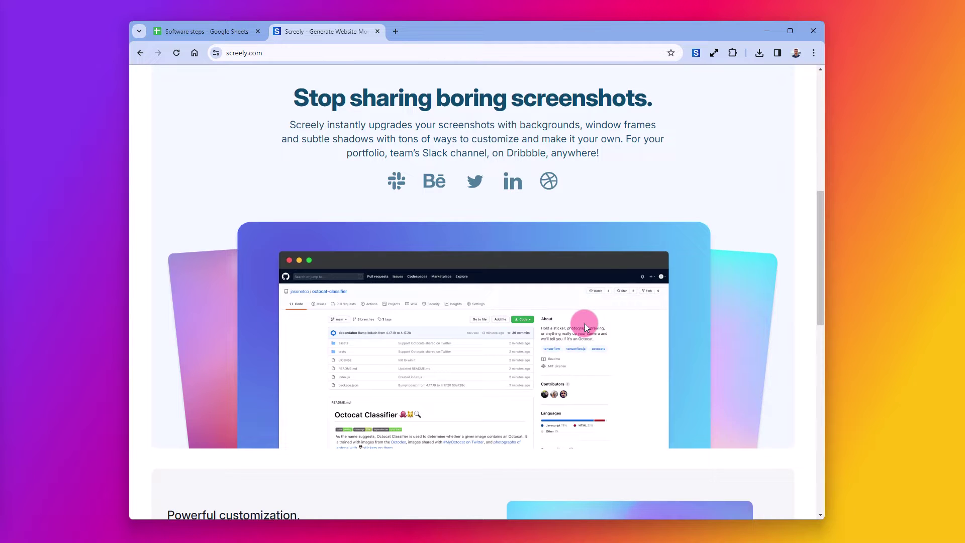
{"action": "left_click_drag", "start_coordinate": [816, 286], "coordinate": [824, 147]}
{"action": "left_click", "coordinate": [768, 88]}
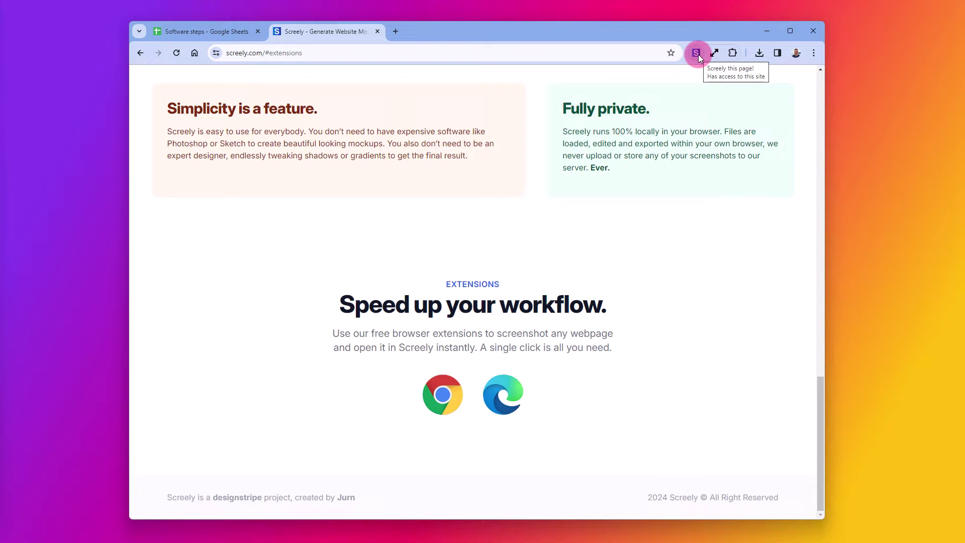
{"action": "left_click", "coordinate": [377, 32]}
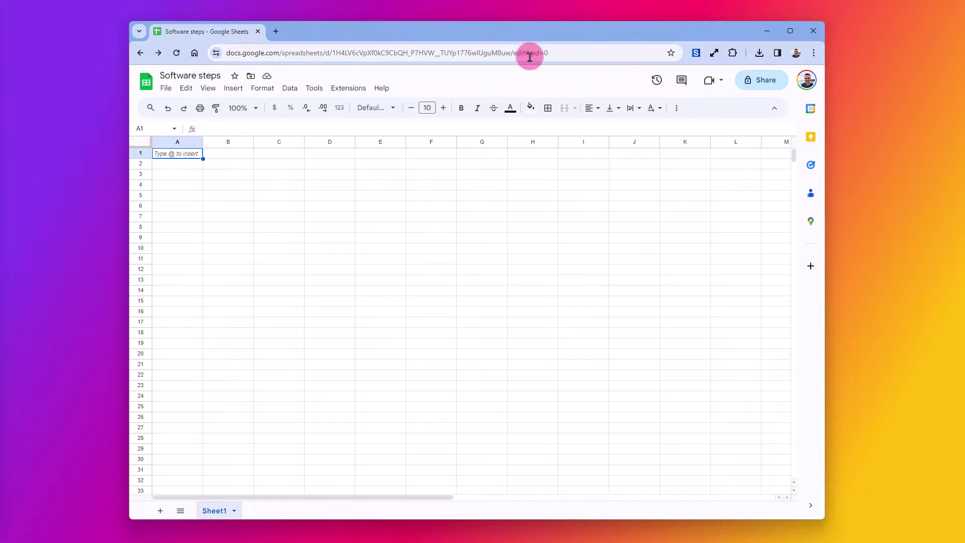
Capture the blank Software steps spreadsheet with the Screely extension, and capture it again with the Share dialog open.
{"action": "left_click", "coordinate": [697, 55]}
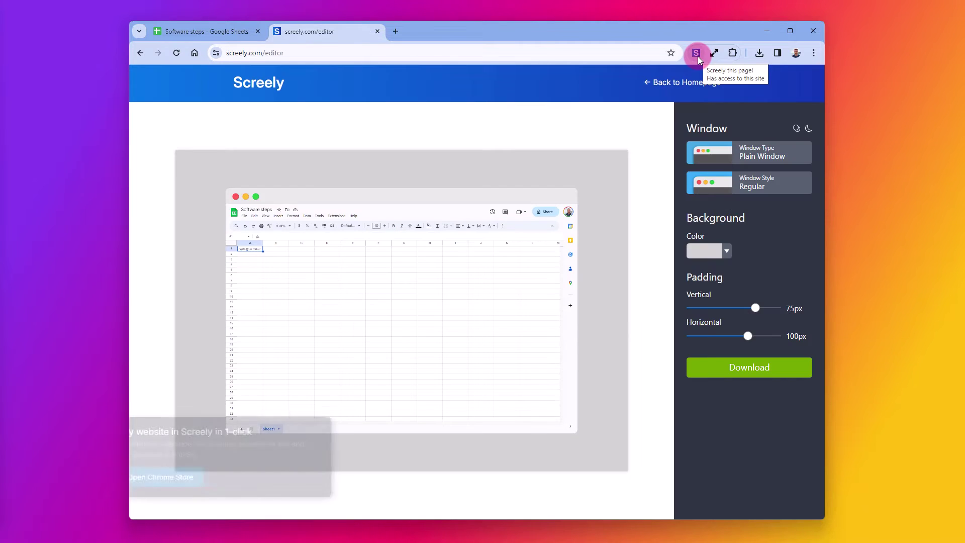
{"action": "left_click", "coordinate": [243, 31]}
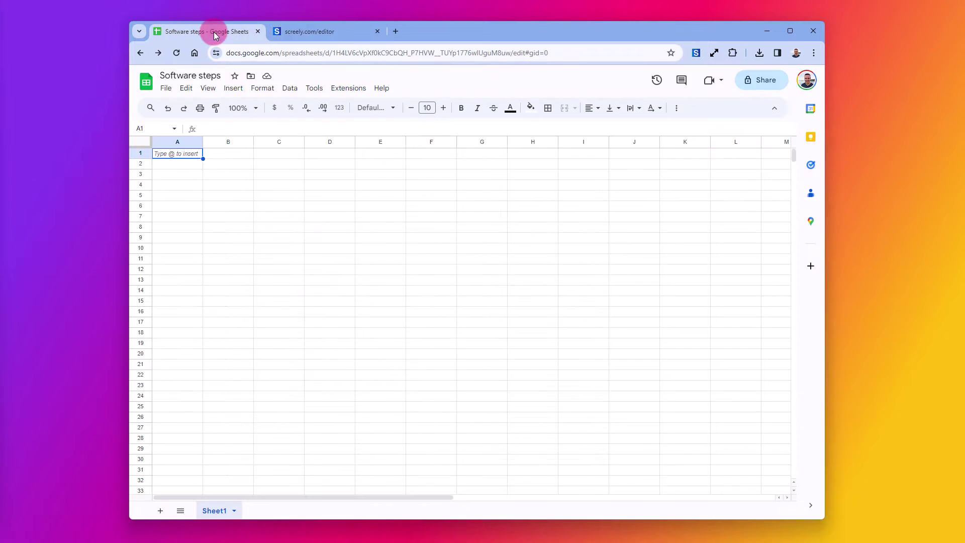
{"action": "left_click", "coordinate": [759, 85]}
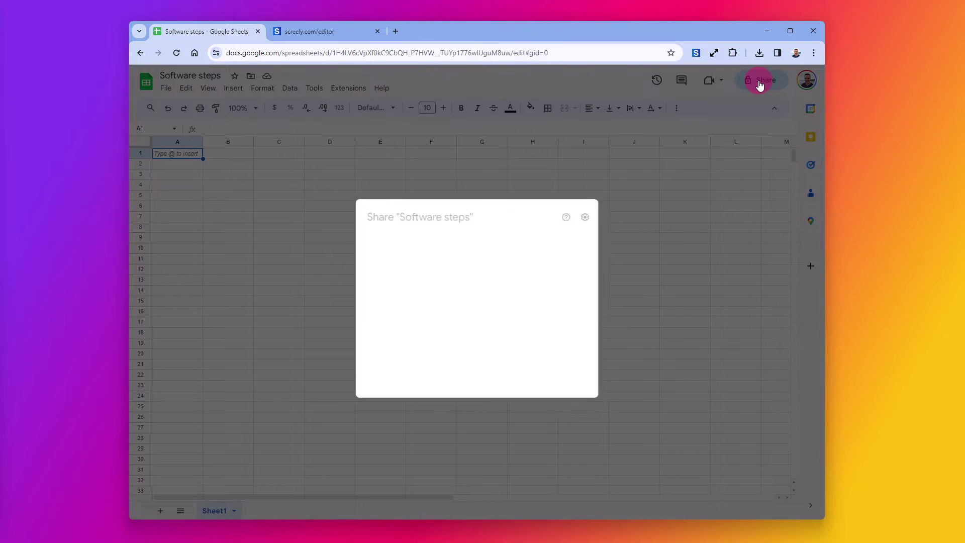
{"action": "left_click", "coordinate": [696, 52]}
{"action": "left_click", "coordinate": [198, 29]}
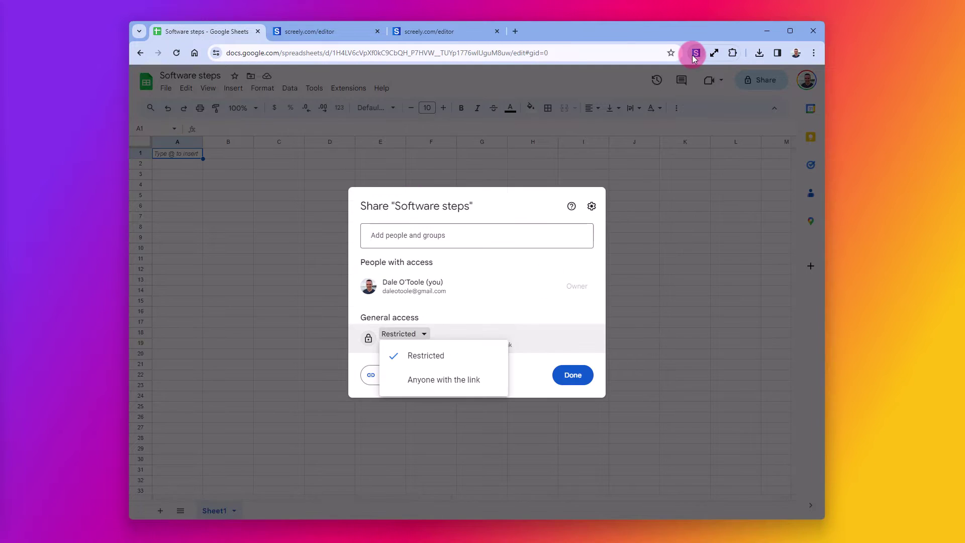
Capture the open general access options, set access to Anyone with the link, and capture the Share dialog again with Screely.
{"action": "left_click", "coordinate": [696, 53]}
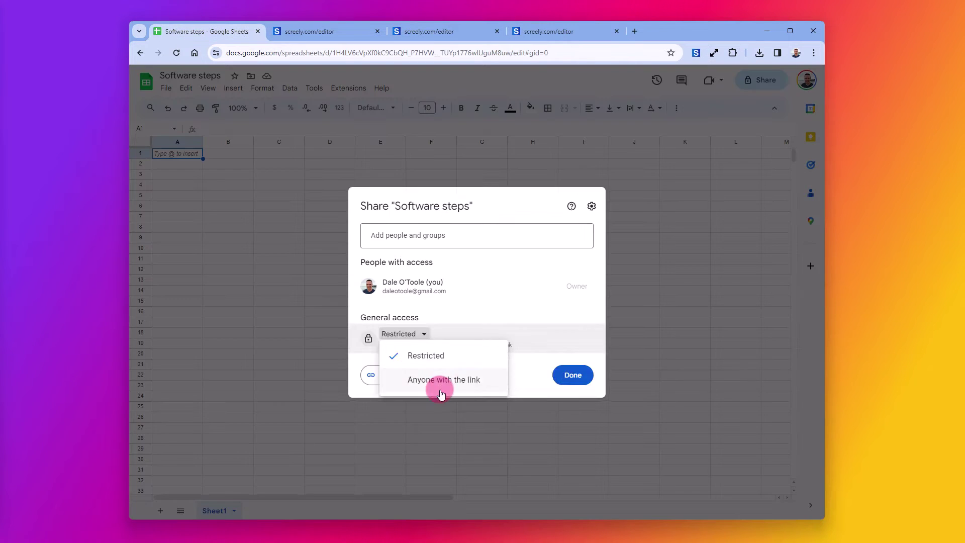
{"action": "left_click", "coordinate": [442, 384]}
{"action": "left_click", "coordinate": [696, 52]}
{"action": "left_click", "coordinate": [198, 32]}
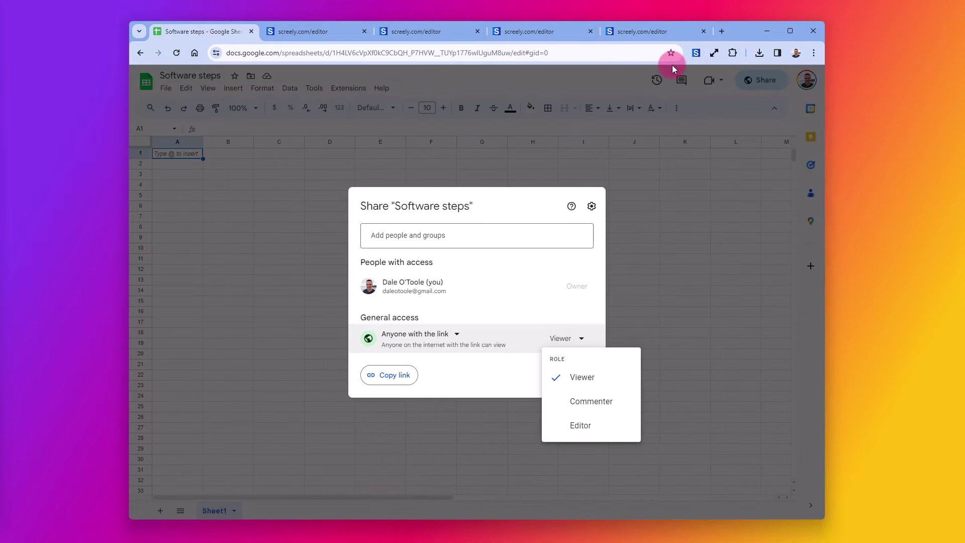
Capture the open role list with Screely, set the link role to Editor, and capture the updated Share dialog.
{"action": "left_click", "coordinate": [696, 52]}
{"action": "left_click", "coordinate": [194, 30]}
{"action": "left_click", "coordinate": [578, 424]}
{"action": "left_click", "coordinate": [696, 52]}
{"action": "left_click", "coordinate": [196, 31]}
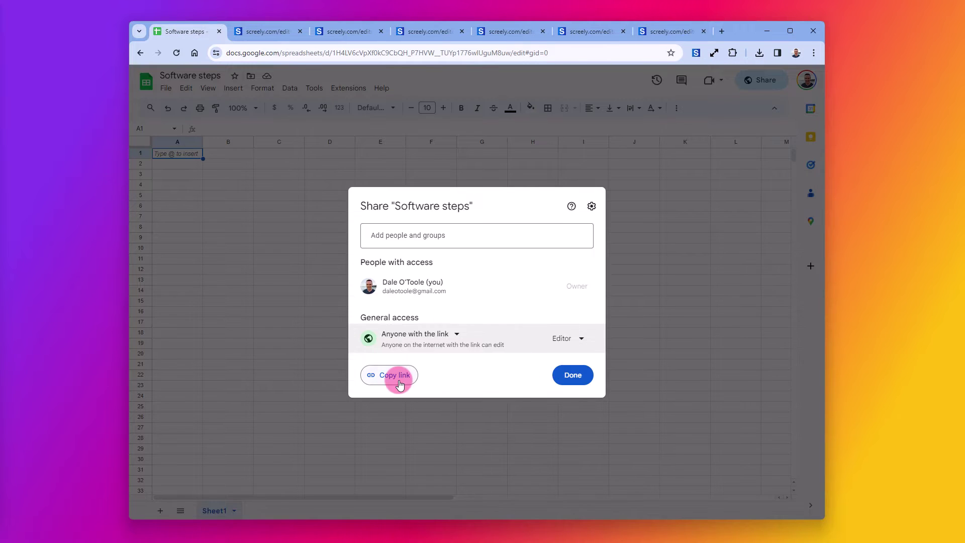
Copy the share link and capture the dialog with Screely, and finish sharing and capture the spreadsheet.
{"action": "left_click", "coordinate": [397, 378]}
{"action": "left_click", "coordinate": [697, 53]}
{"action": "left_click", "coordinate": [194, 31]}
{"action": "left_click", "coordinate": [572, 375]}
{"action": "left_click", "coordinate": [696, 52]}
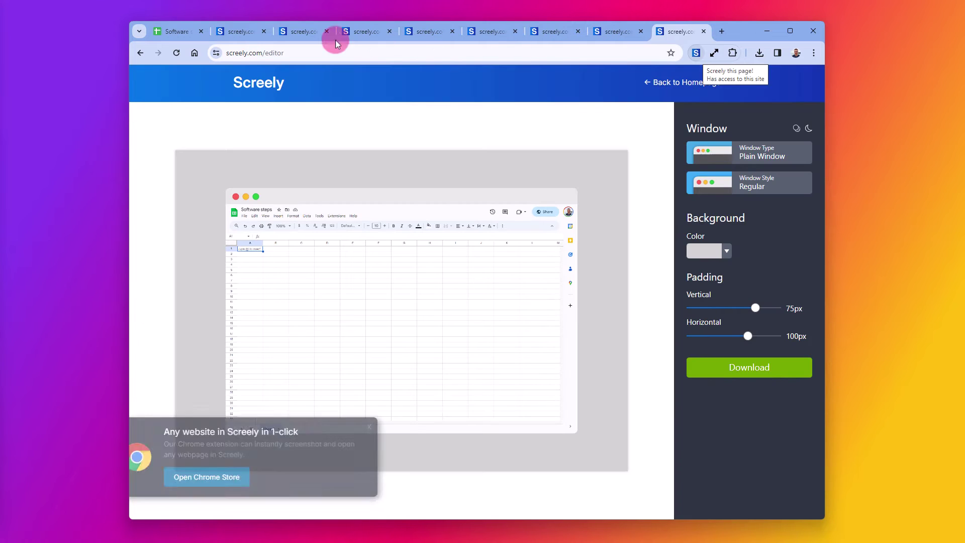
Check the captured screenshots in the Screely editor pages and turn on the window shadow for the first one.
{"action": "left_click", "coordinate": [245, 34]}
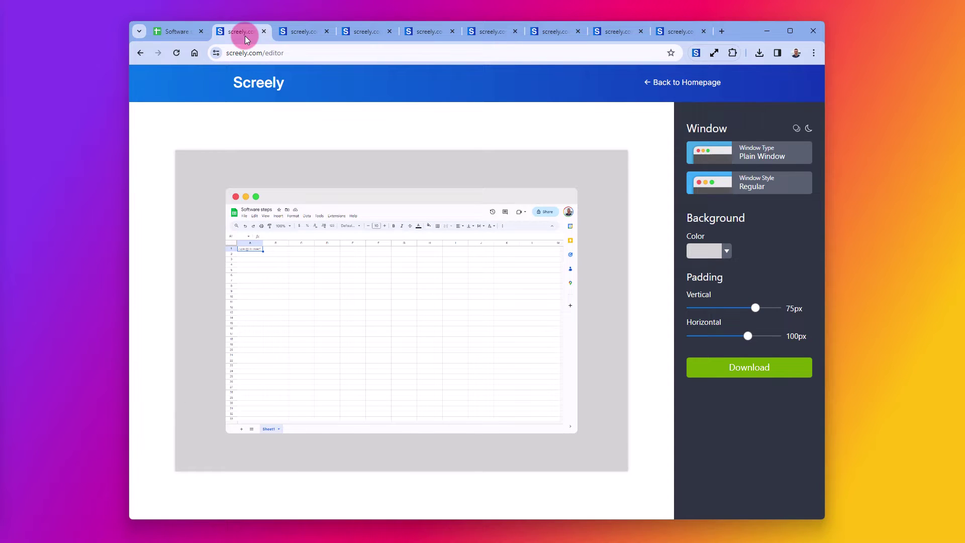
{"action": "left_click", "coordinate": [303, 30]}
{"action": "left_click", "coordinate": [369, 31]}
{"action": "left_click", "coordinate": [431, 31]}
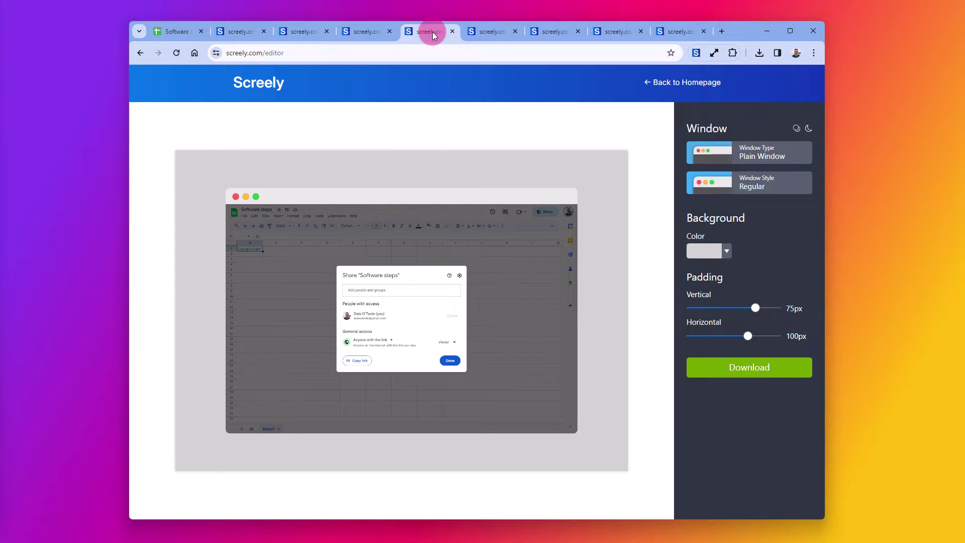
{"action": "left_click", "coordinate": [237, 35]}
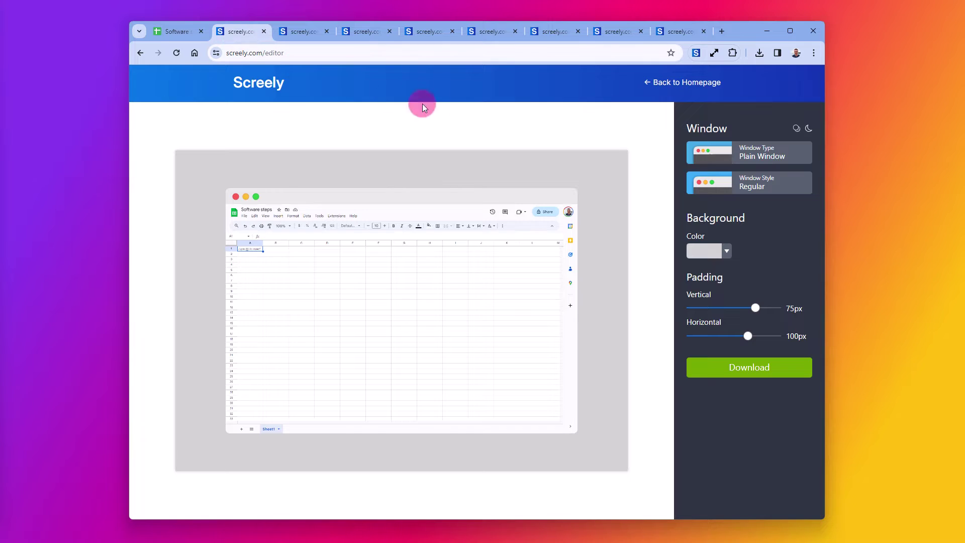
{"action": "left_click", "coordinate": [798, 130]}
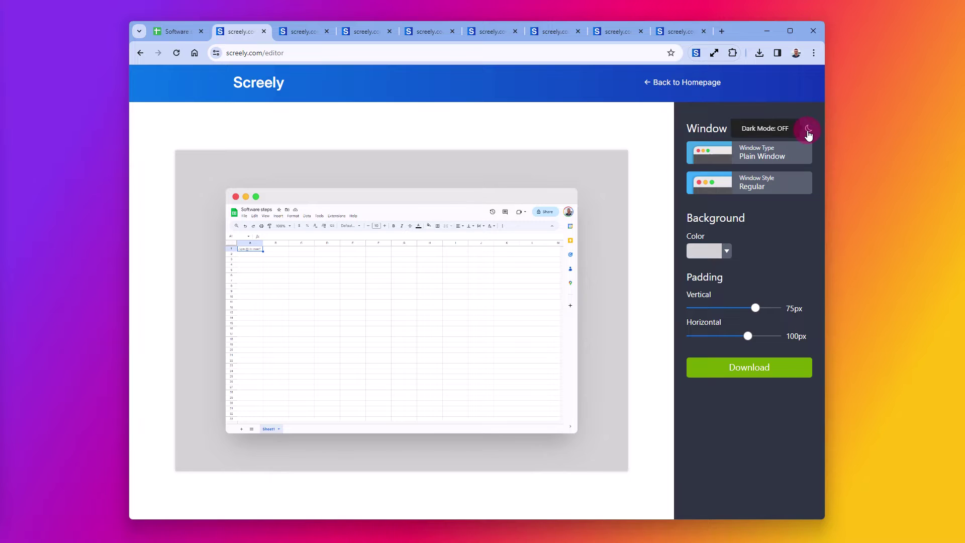
Try dark mode on the first mock-up's window frame, turn it off again, and keep the Plain Window type.
{"action": "left_click", "coordinate": [808, 131]}
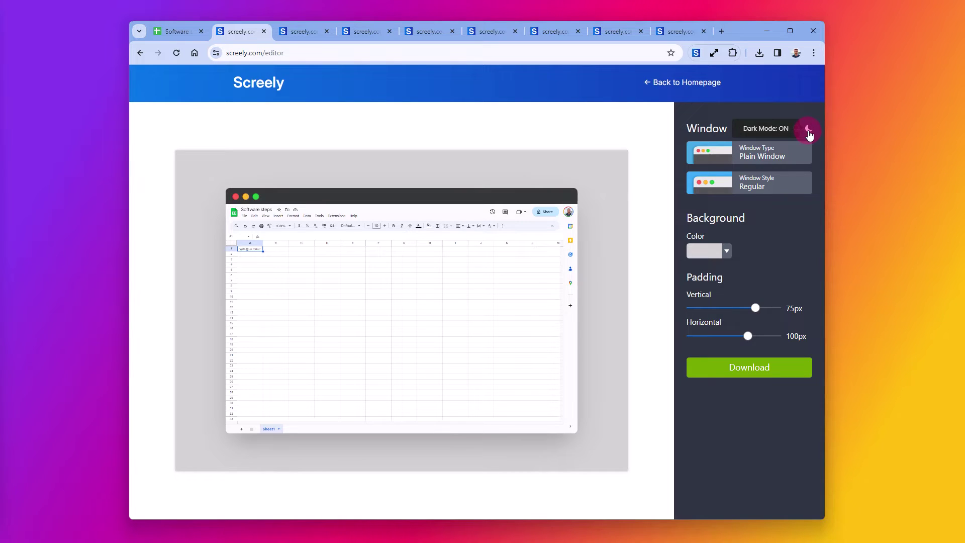
{"action": "left_click", "coordinate": [809, 132]}
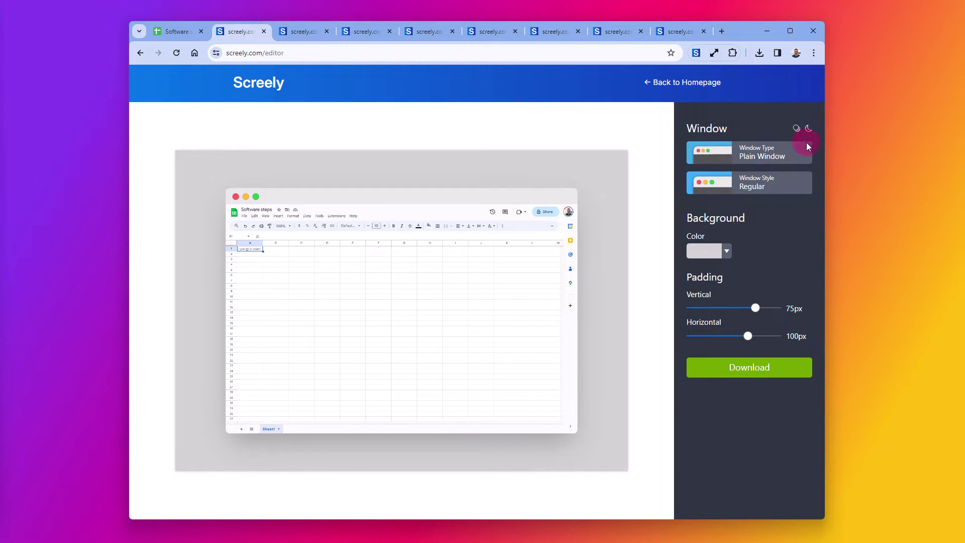
{"action": "left_click", "coordinate": [789, 158]}
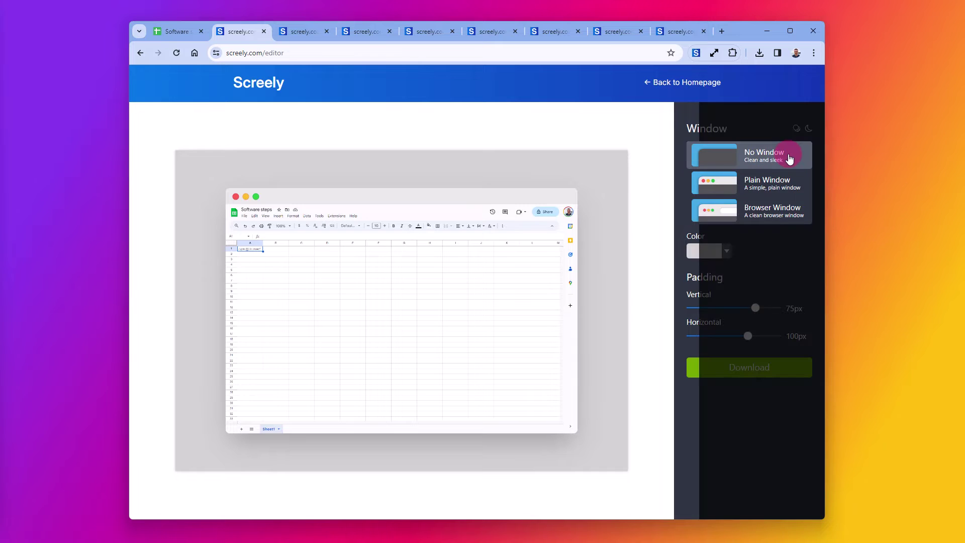
{"action": "left_click", "coordinate": [766, 185]}
{"action": "left_click", "coordinate": [771, 190]}
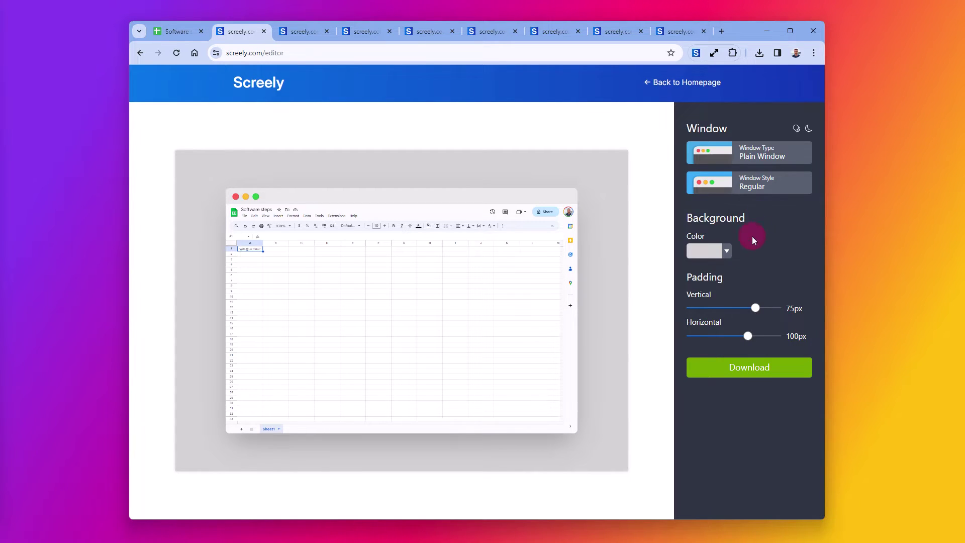
Make the first mock-up's background transparent and set its vertical and horizontal padding to 50px.
{"action": "left_click", "coordinate": [727, 251]}
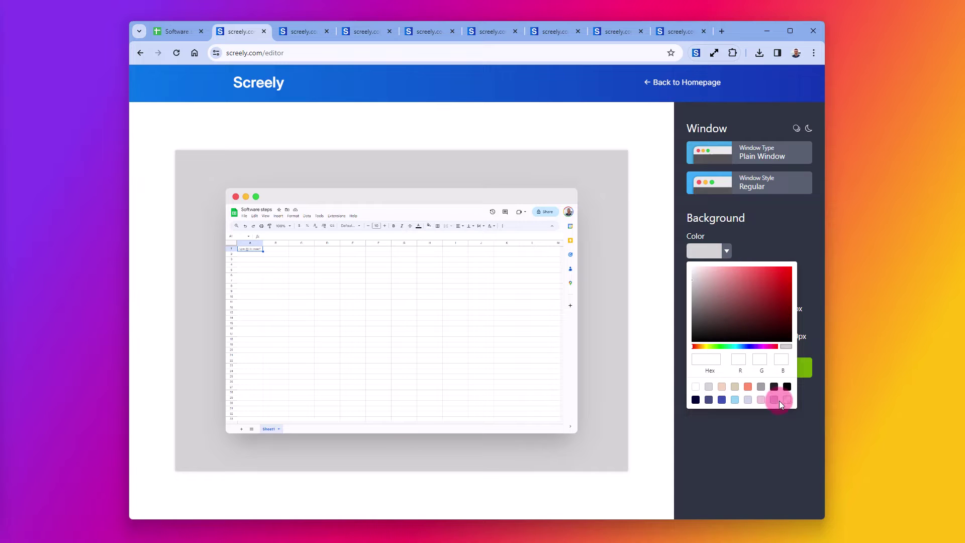
{"action": "left_click", "coordinate": [788, 400]}
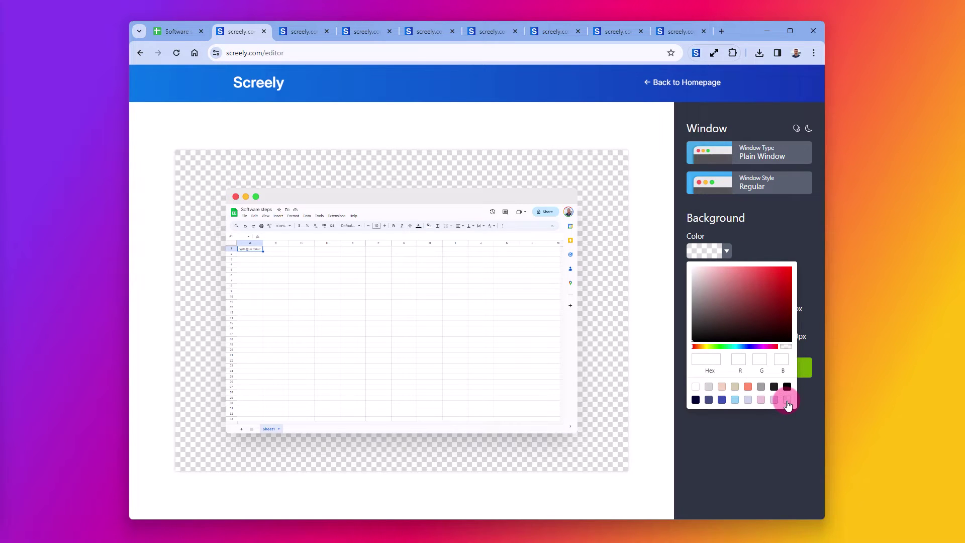
{"action": "left_click", "coordinate": [816, 272]}
{"action": "left_click_drag", "start_coordinate": [753, 308], "coordinate": [734, 308]}
{"action": "left_click_drag", "start_coordinate": [747, 335], "coordinate": [720, 336]}
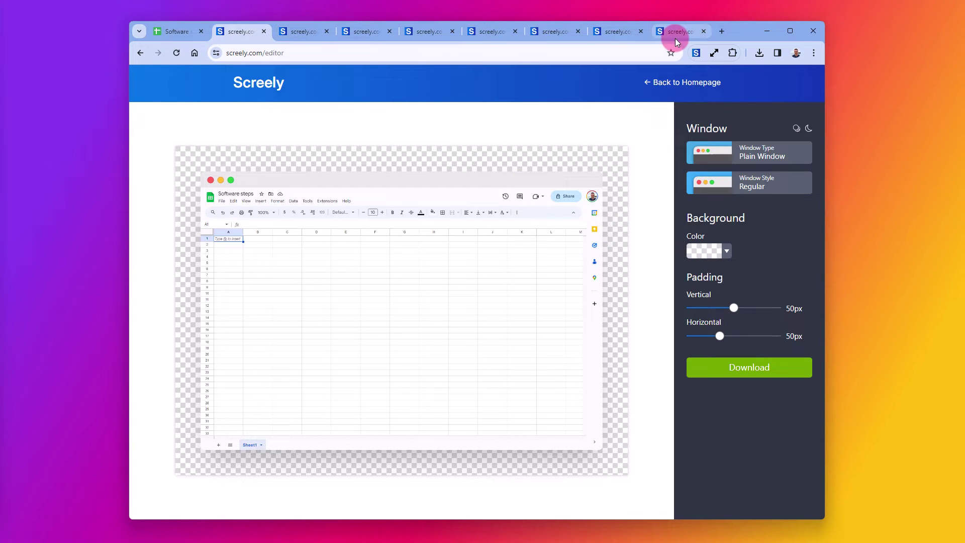
Compare the mock-ups across the Screely editor pages and download the first four of them.
{"action": "left_click", "coordinate": [302, 36]}
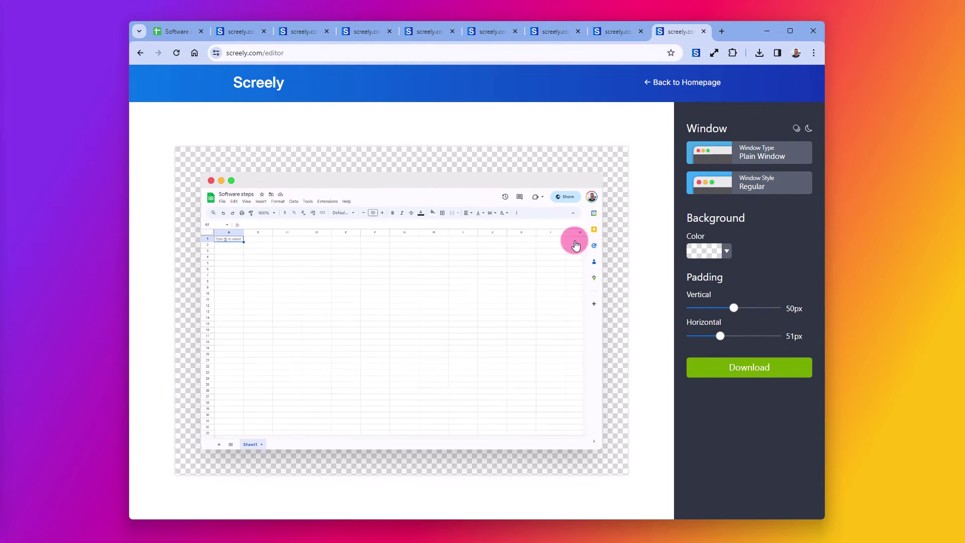
{"action": "left_click", "coordinate": [234, 29]}
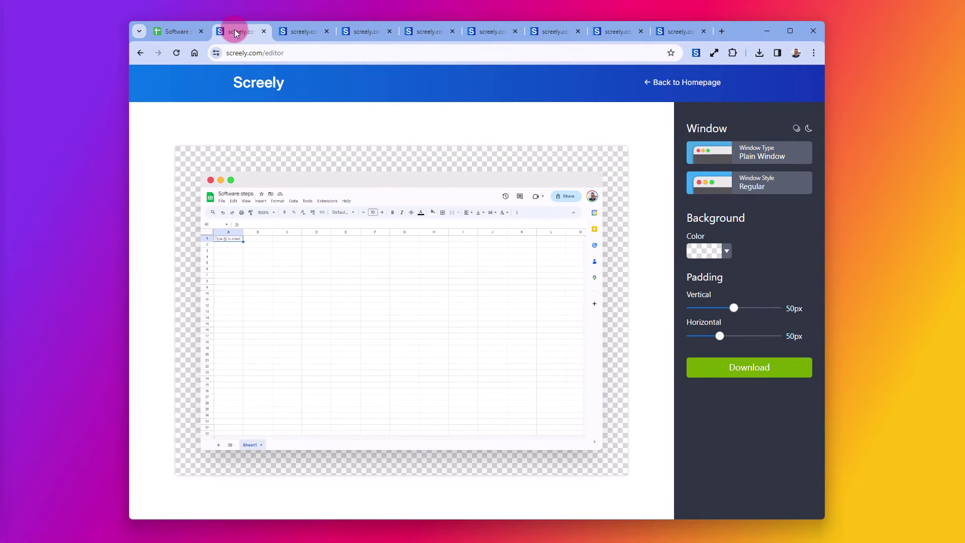
{"action": "left_click", "coordinate": [307, 33]}
{"action": "left_click", "coordinate": [235, 32]}
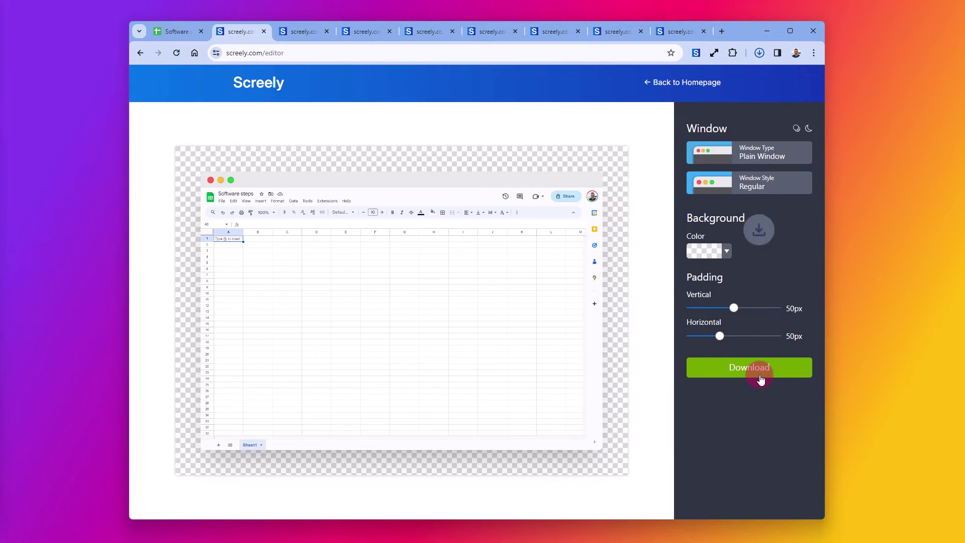
{"action": "left_click", "coordinate": [294, 30]}
{"action": "left_click", "coordinate": [751, 368]}
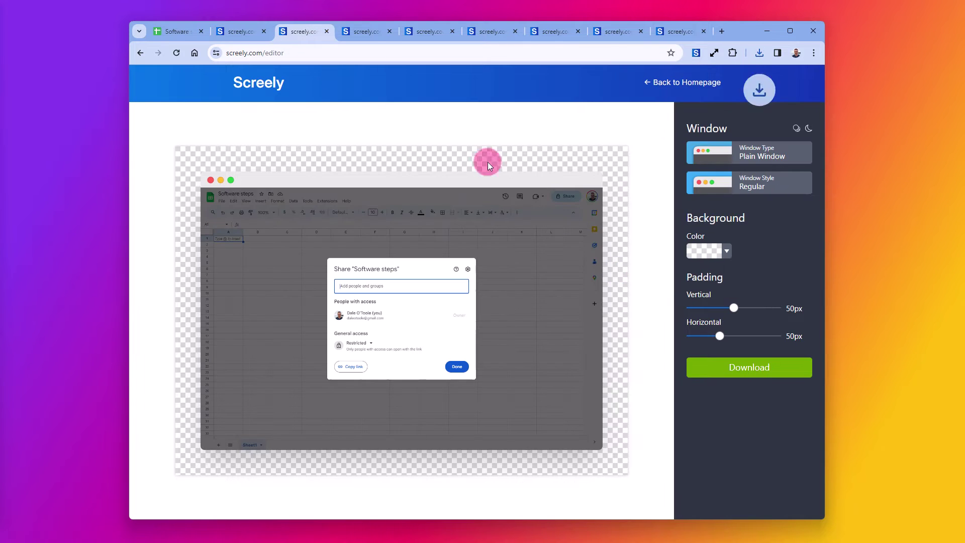
{"action": "left_click", "coordinate": [360, 31]}
{"action": "left_click", "coordinate": [767, 369]}
{"action": "left_click", "coordinate": [424, 31]}
{"action": "left_click", "coordinate": [752, 370]}
Download the fifth to eighth mock-ups from their Screely editor pages.
{"action": "left_click", "coordinate": [487, 31]}
{"action": "left_click", "coordinate": [735, 366]}
{"action": "left_click", "coordinate": [551, 32]}
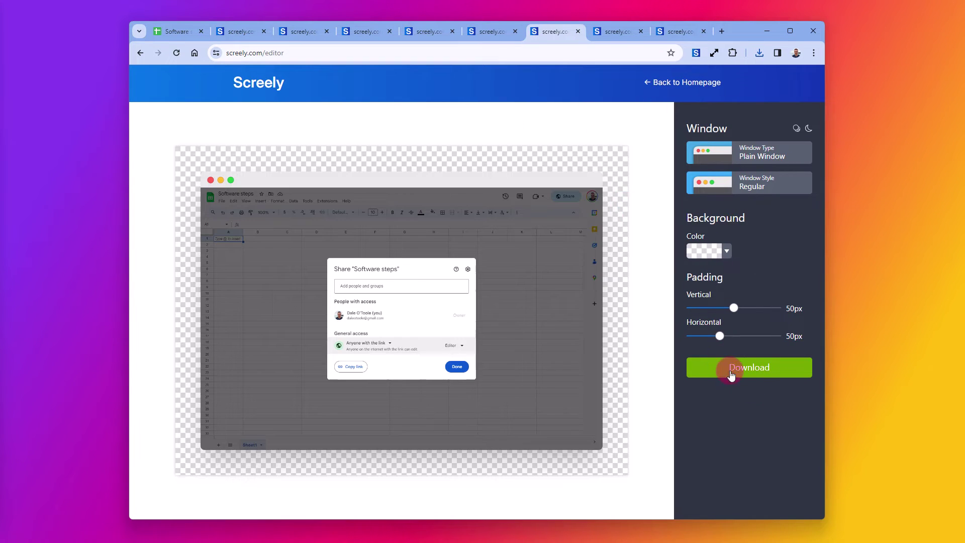
{"action": "left_click", "coordinate": [732, 372]}
{"action": "left_click", "coordinate": [613, 32]}
{"action": "left_click", "coordinate": [752, 370]}
{"action": "left_click", "coordinate": [672, 32]}
{"action": "left_click", "coordinate": [758, 371]}
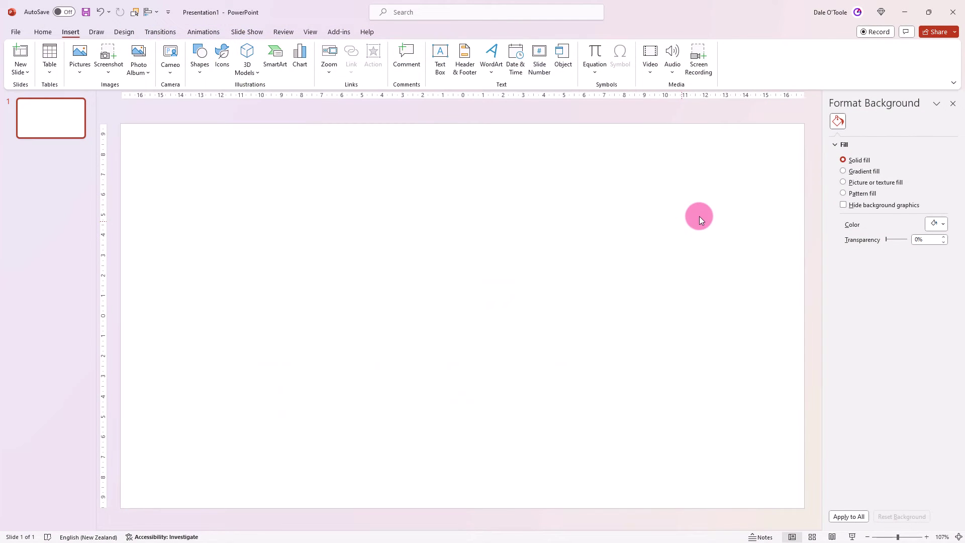
In PowerPoint, give the slide background a linear gradient fill with stops #8338EC and #3A86FF.
{"action": "left_click", "coordinate": [845, 171]}
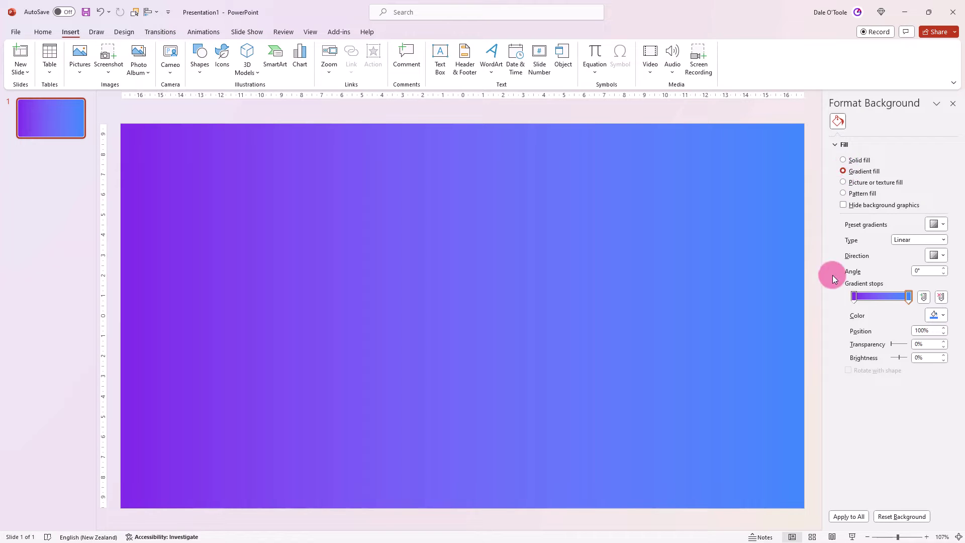
{"action": "left_click", "coordinate": [854, 297]}
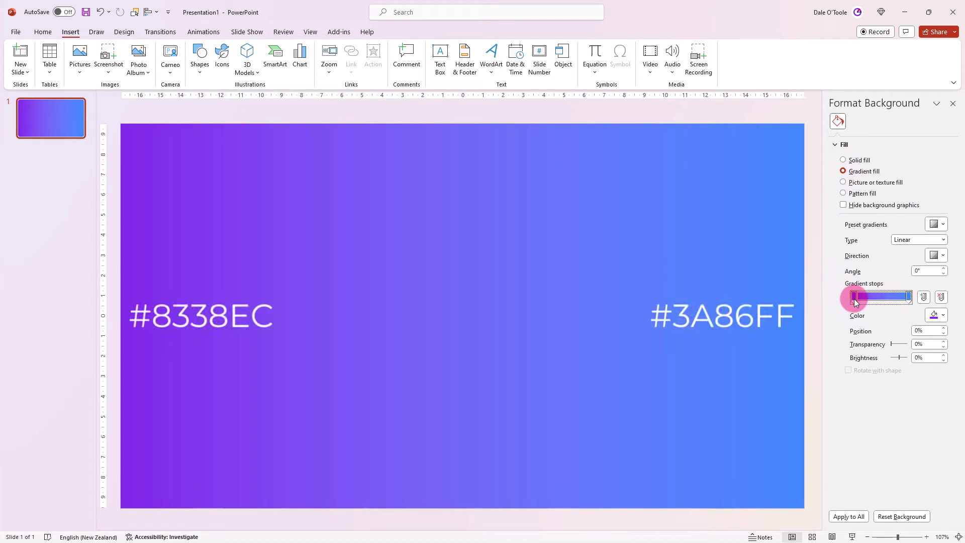
{"action": "left_click", "coordinate": [909, 297]}
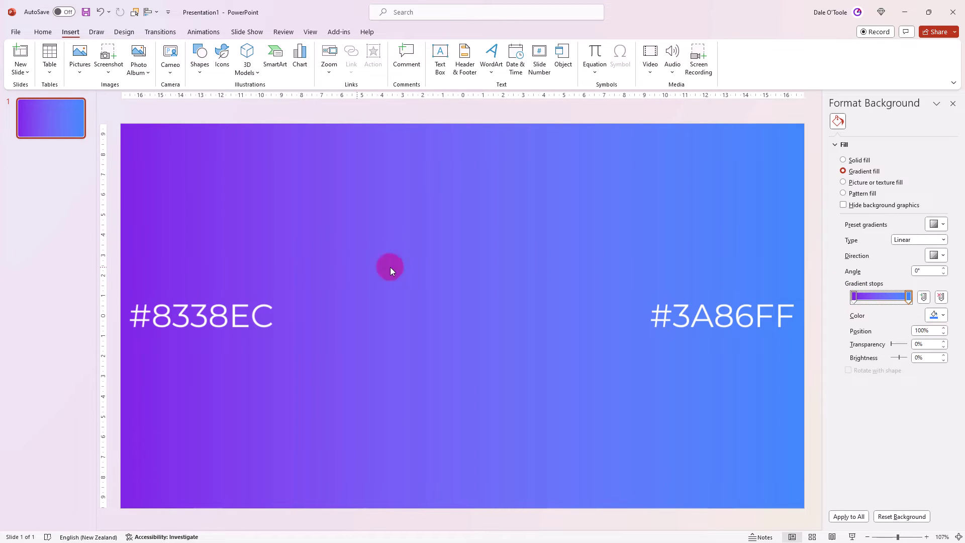
{"action": "left_click", "coordinate": [821, 266]}
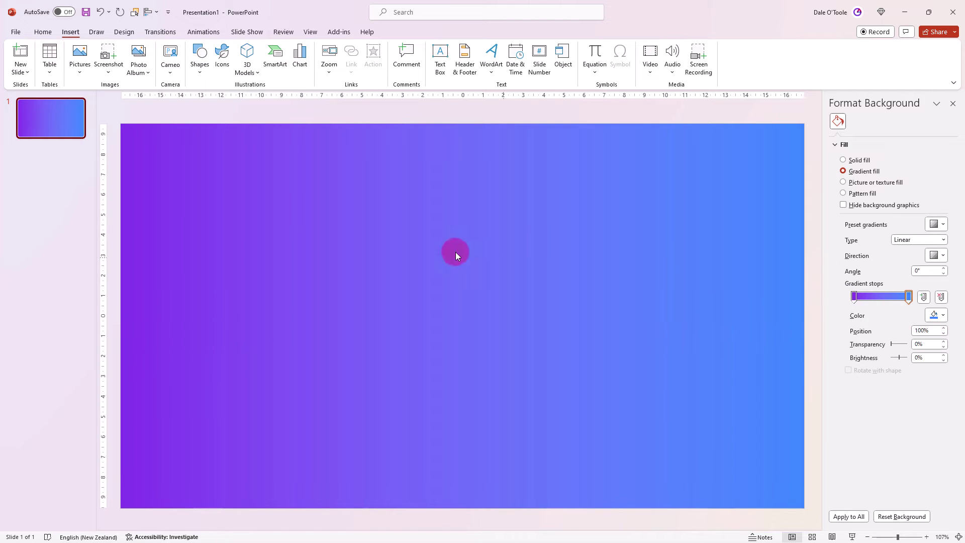
Duplicate the gradient slide seven times to make eight slides.
{"action": "left_click", "coordinate": [55, 133]}
{"action": "key", "text": "ctrl+d"}
{"action": "key", "text": "ctrl+d"}
{"action": "key", "text": "ctrl+d"}
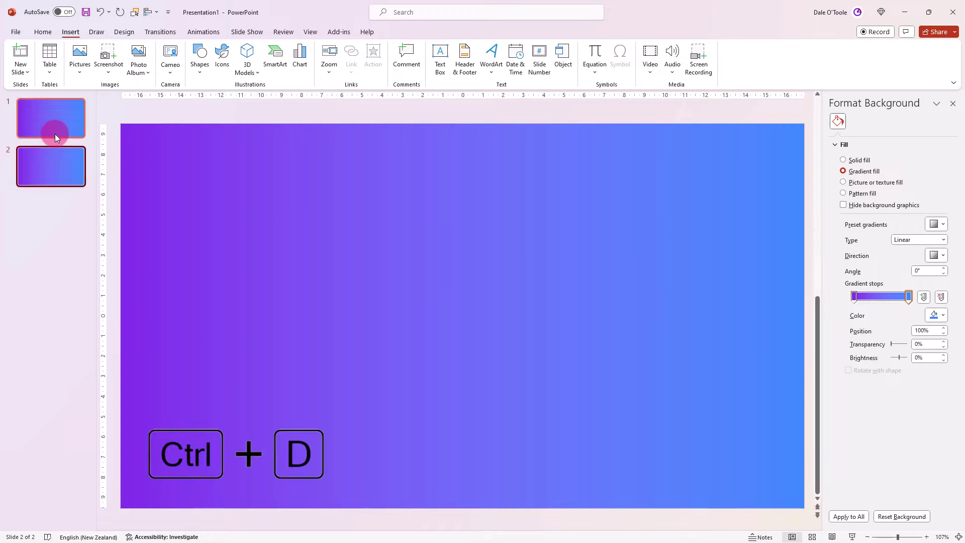
{"action": "key", "text": "ctrl+d"}
{"action": "key", "text": "ctrl+d"}
{"action": "key", "text": "ctrl+d"}
{"action": "key", "text": "ctrl+d"}
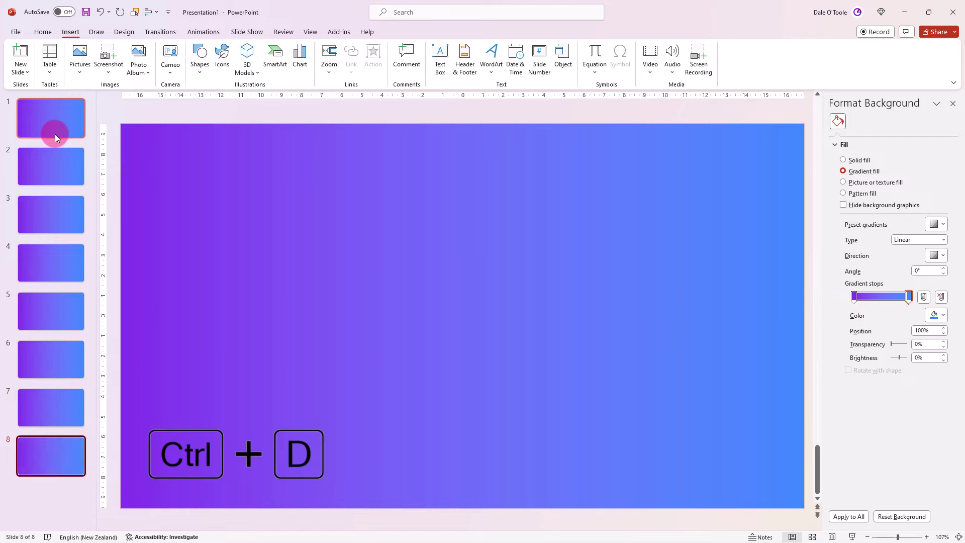
Insert screely-1705363447710.png from the Downloads folder on slide 1 and one of the remaining mock-ups on each following slide.
{"action": "left_click", "coordinate": [56, 134]}
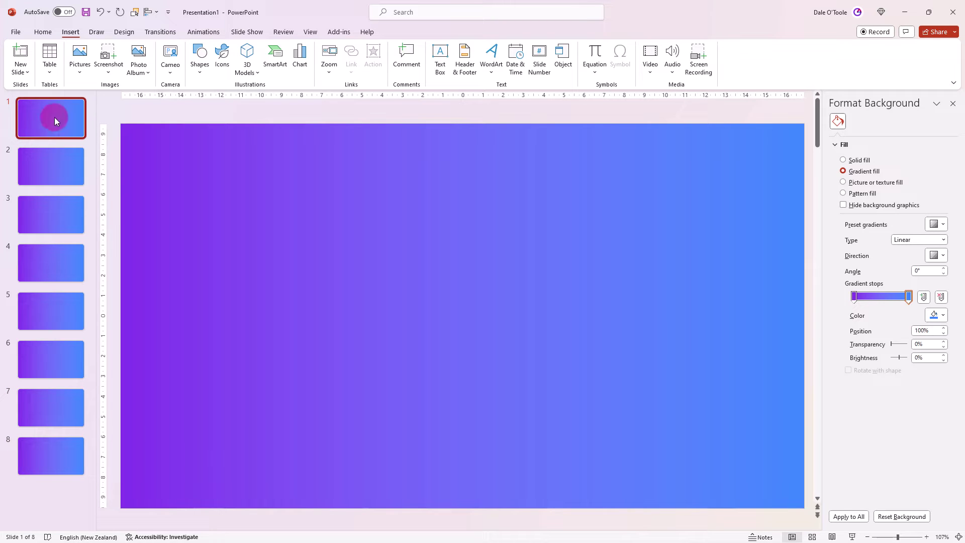
{"action": "key", "text": "alt+Tab"}
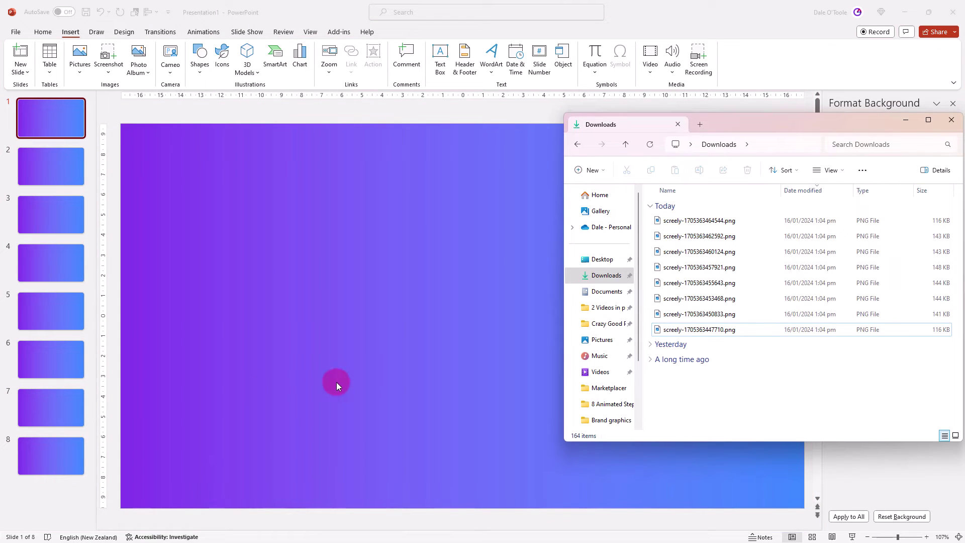
{"action": "left_click", "coordinate": [699, 334]}
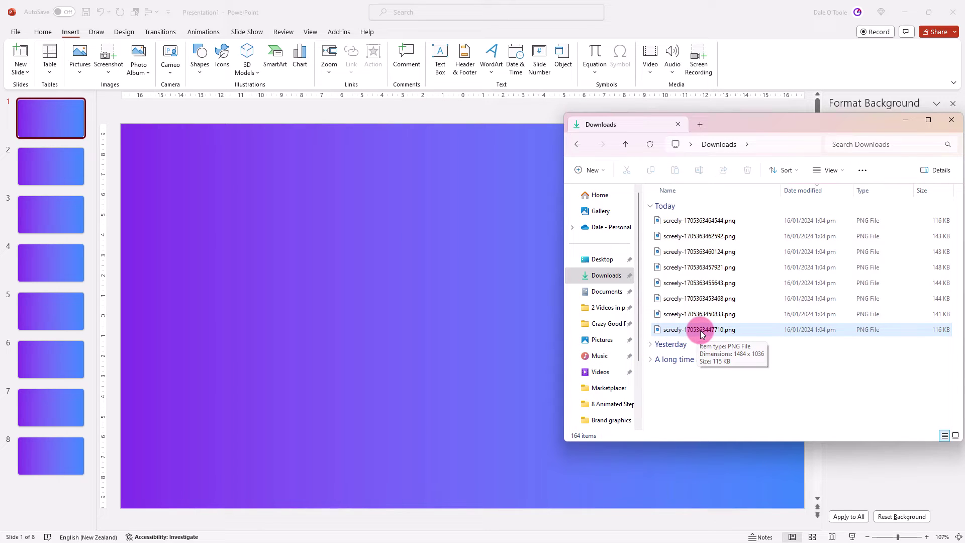
{"action": "left_click_drag", "start_coordinate": [703, 334], "coordinate": [478, 328]}
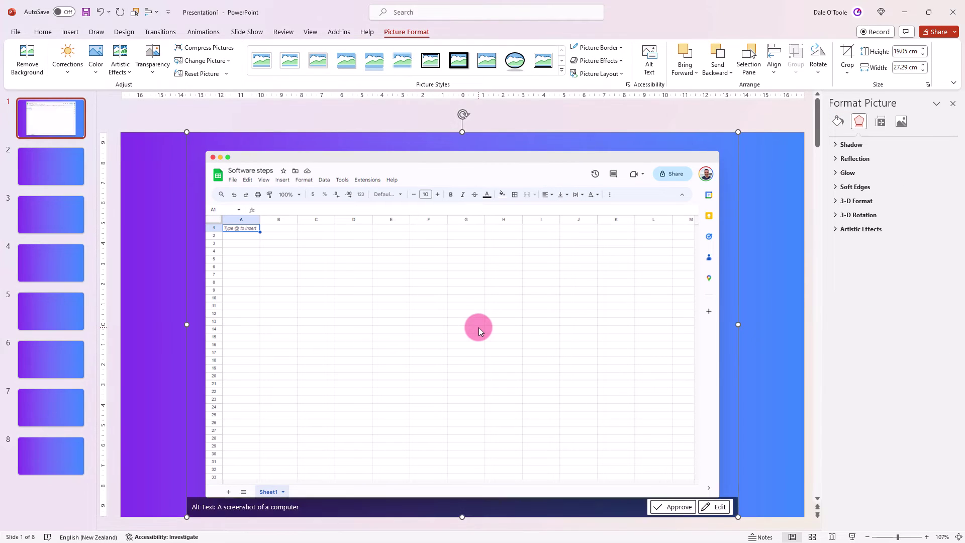
{"action": "left_click", "coordinate": [55, 165]}
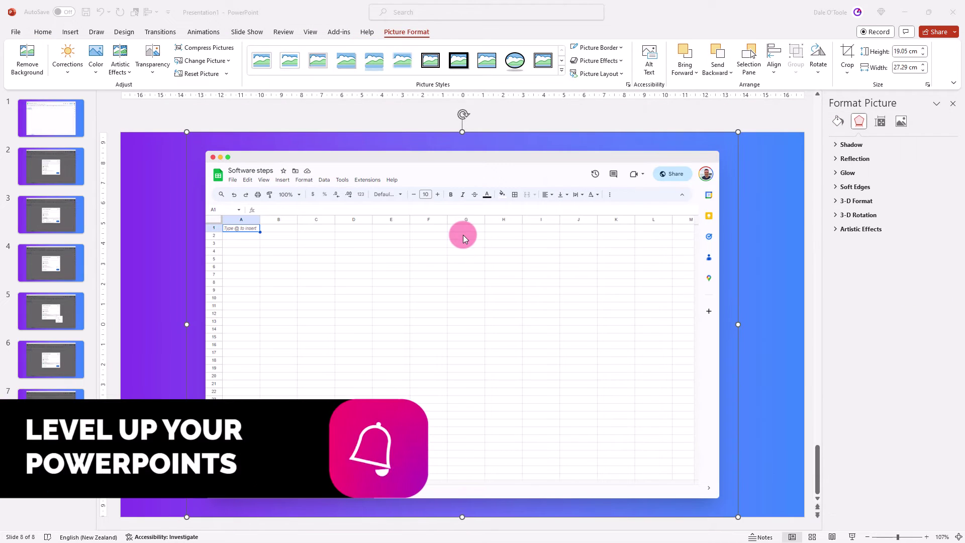
Draw a rectangle about 2.02 × 0.82 cm over the mock-up's Share button on slide 1 and give it no fill.
{"action": "left_click", "coordinate": [65, 122]}
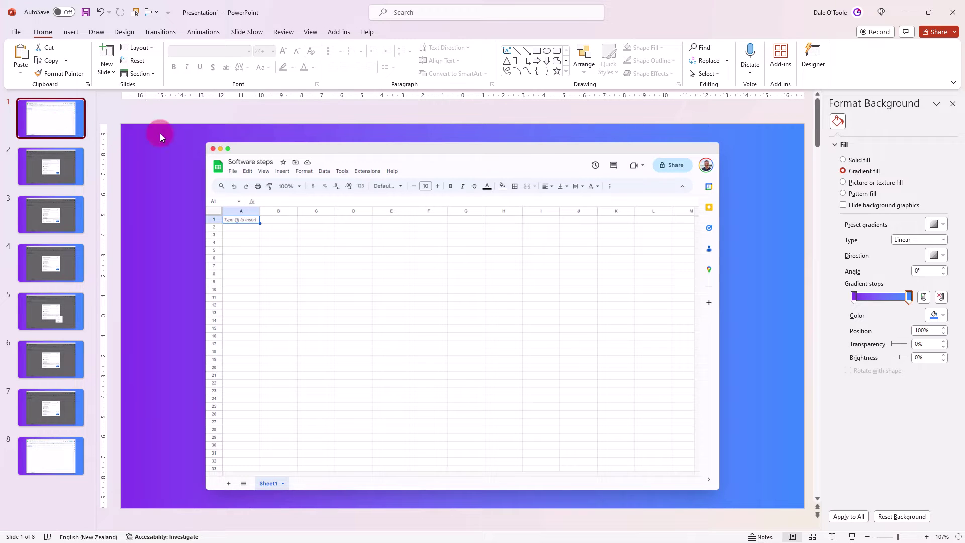
{"action": "left_click", "coordinate": [538, 54]}
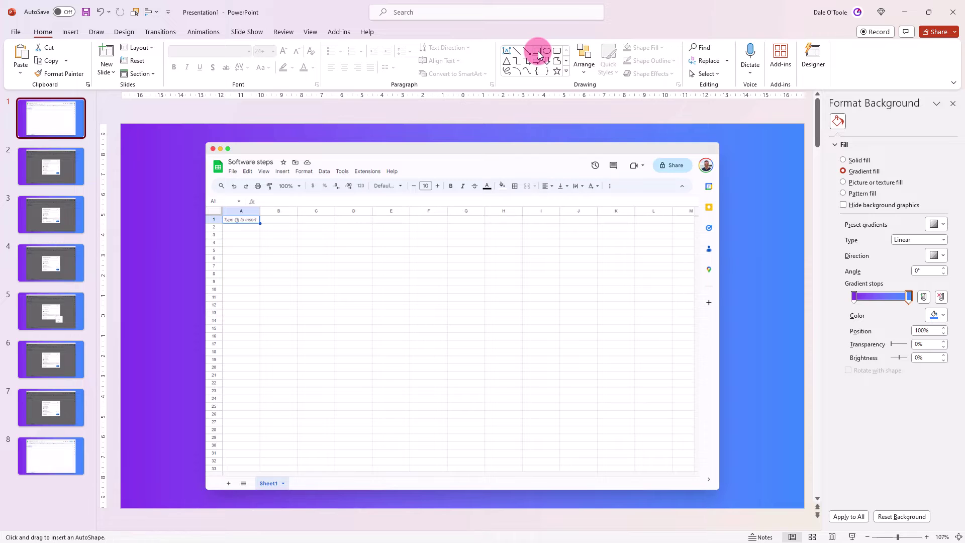
{"action": "left_click_drag", "start_coordinate": [653, 157], "coordinate": [694, 174]}
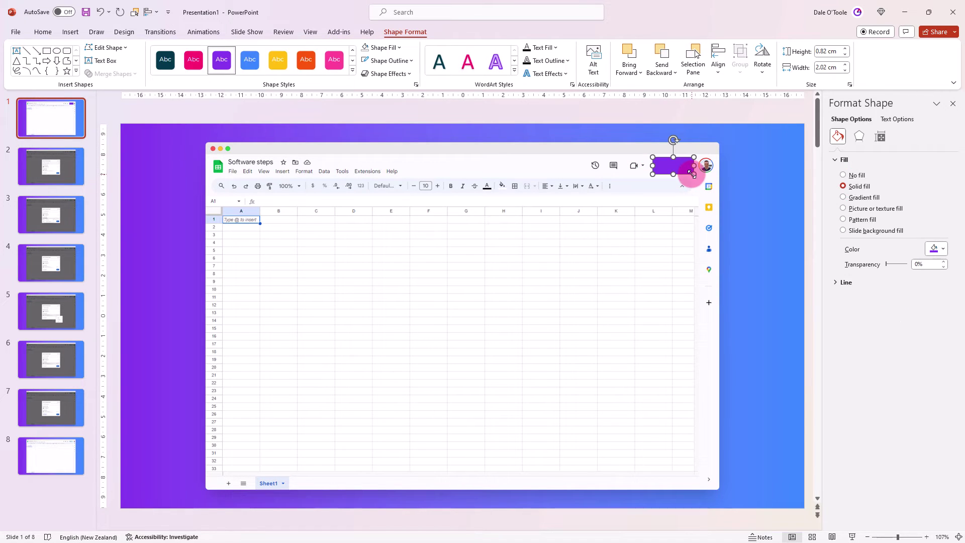
{"action": "key", "text": "ctrl+z"}
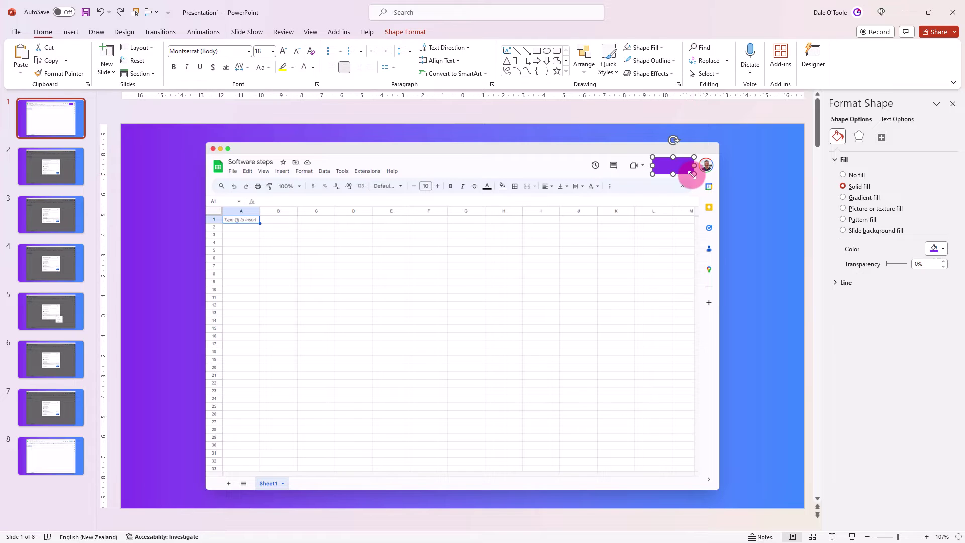
{"action": "left_click", "coordinate": [657, 47]}
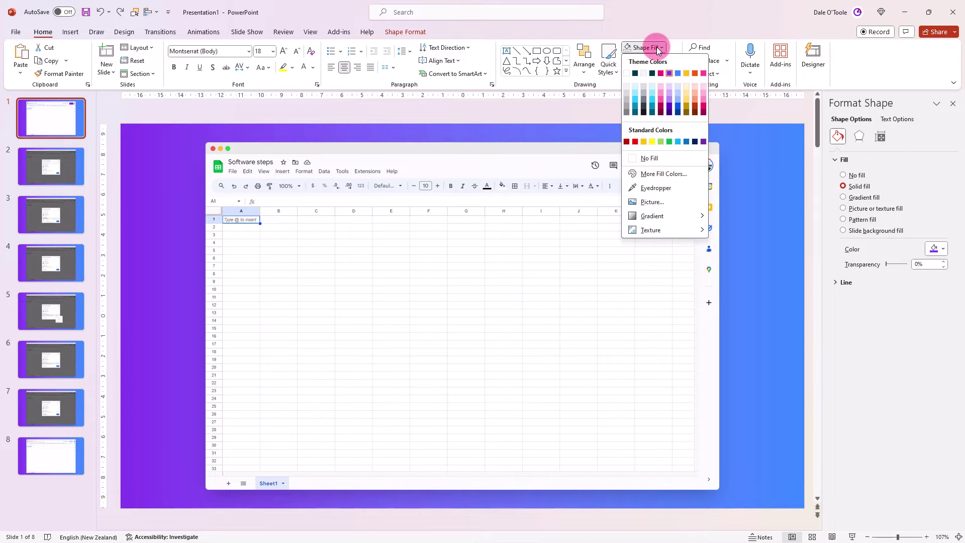
{"action": "left_click", "coordinate": [653, 158]}
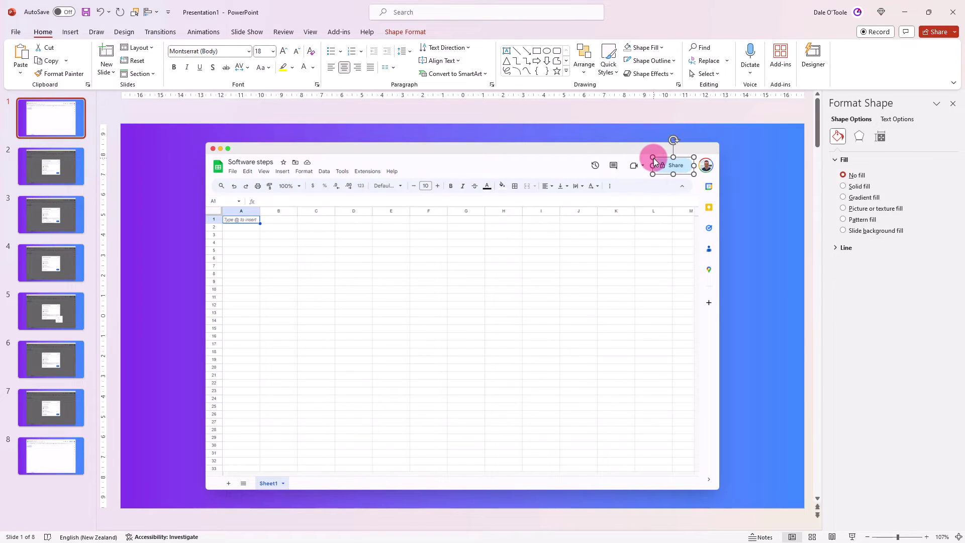
Give the Share button's rectangle a mouse-click action that hyperlinks to the next slide, with Highlight click enabled.
{"action": "left_click", "coordinate": [70, 32]}
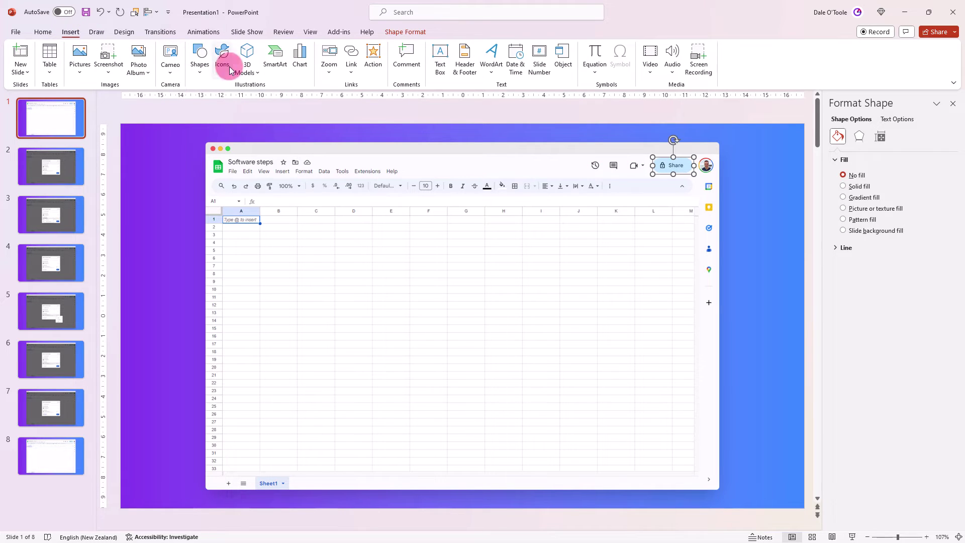
{"action": "left_click", "coordinate": [372, 60]}
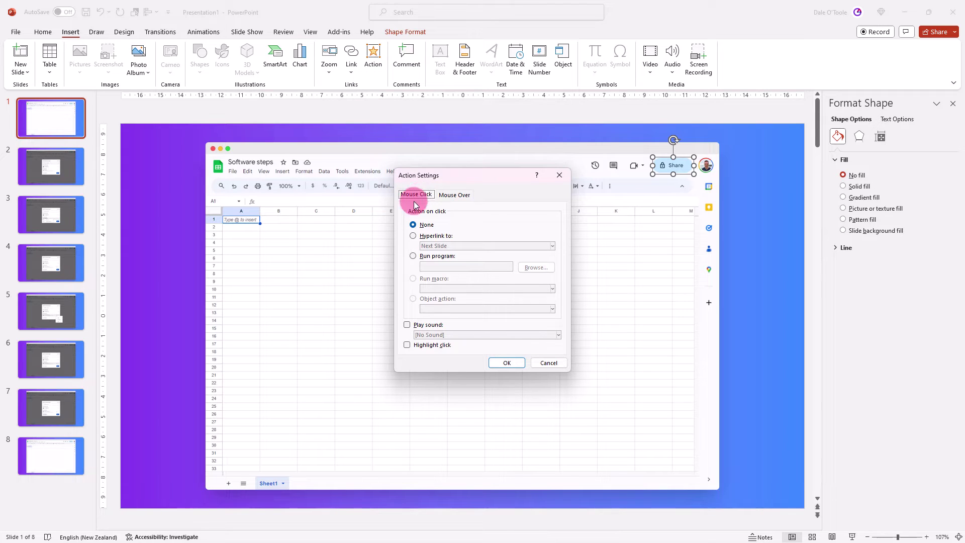
{"action": "left_click", "coordinate": [413, 236]}
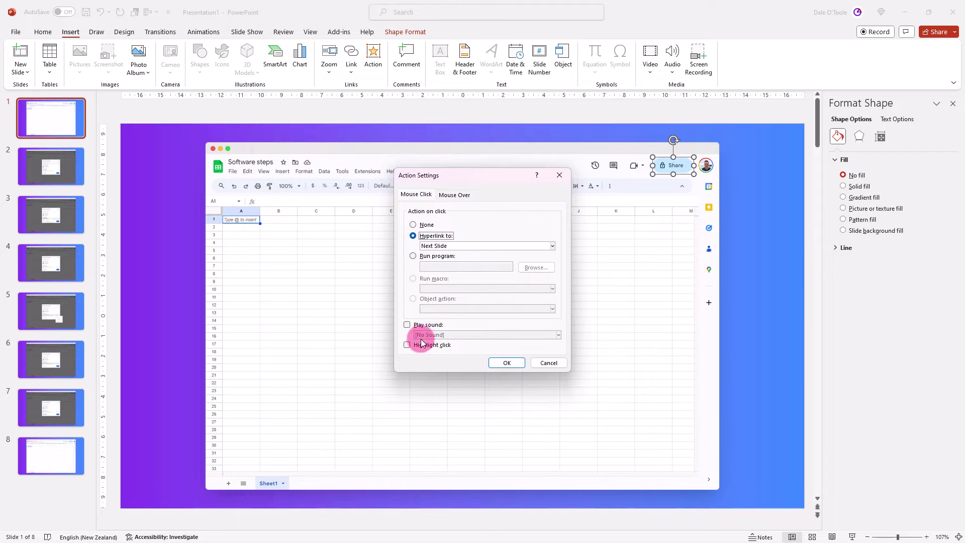
{"action": "left_click", "coordinate": [407, 345]}
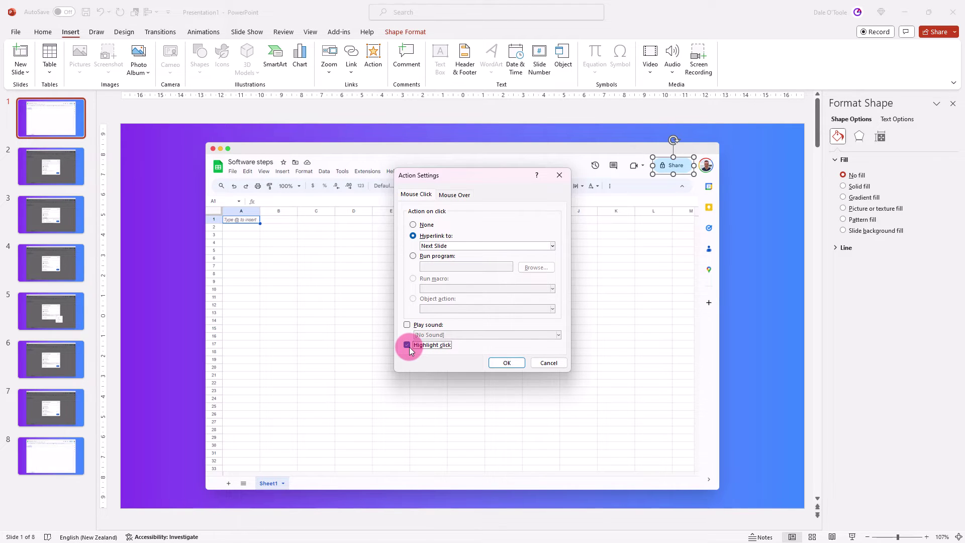
{"action": "left_click", "coordinate": [507, 363]}
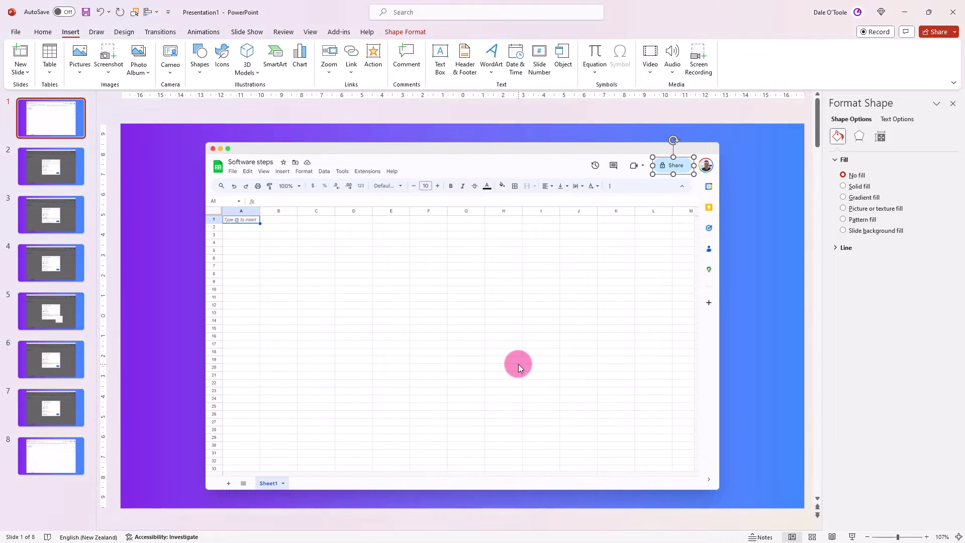
Copy the linked rectangle to slide 2 and fit it over the Restricted dropdown under General access.
{"action": "key", "text": "ctrl+c"}
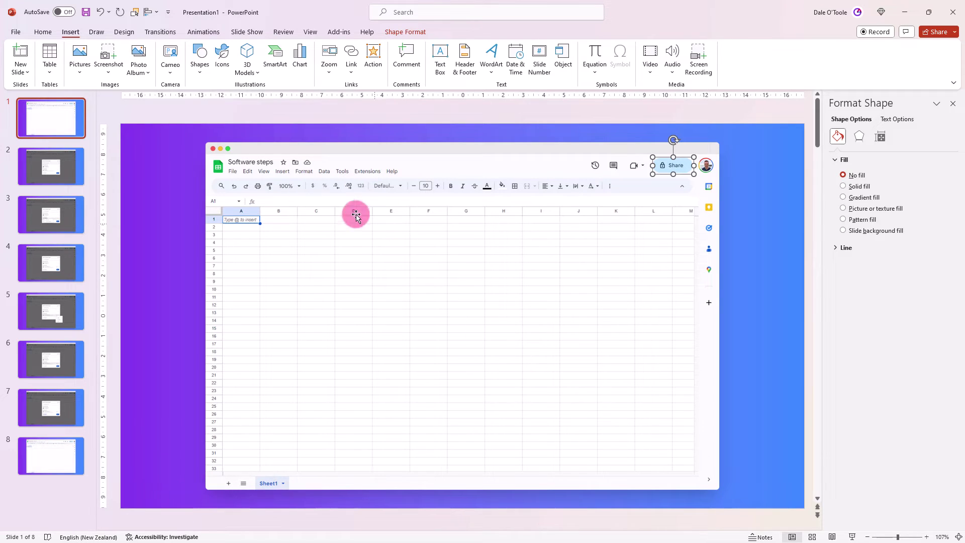
{"action": "left_click", "coordinate": [77, 174]}
{"action": "key", "text": "ctrl+v"}
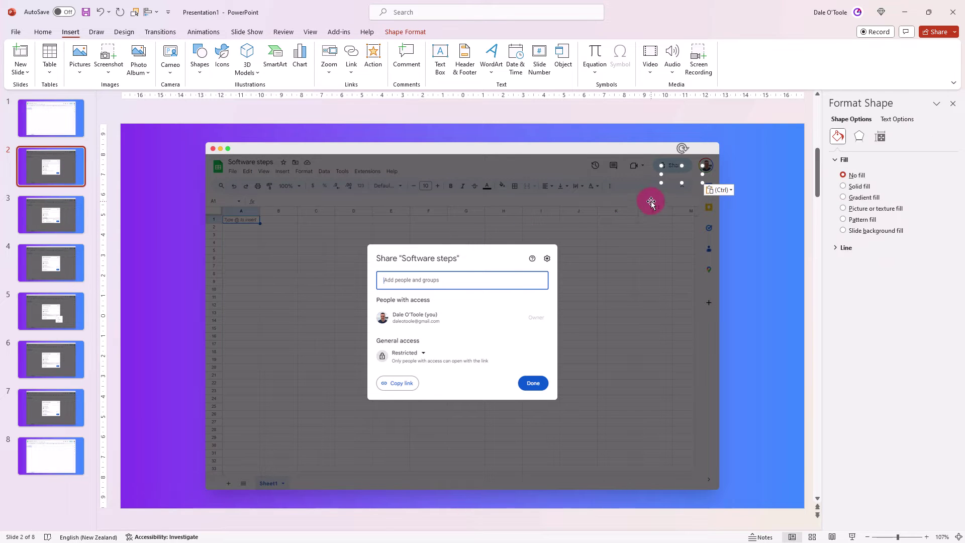
{"action": "left_click_drag", "start_coordinate": [671, 173], "coordinate": [408, 358]}
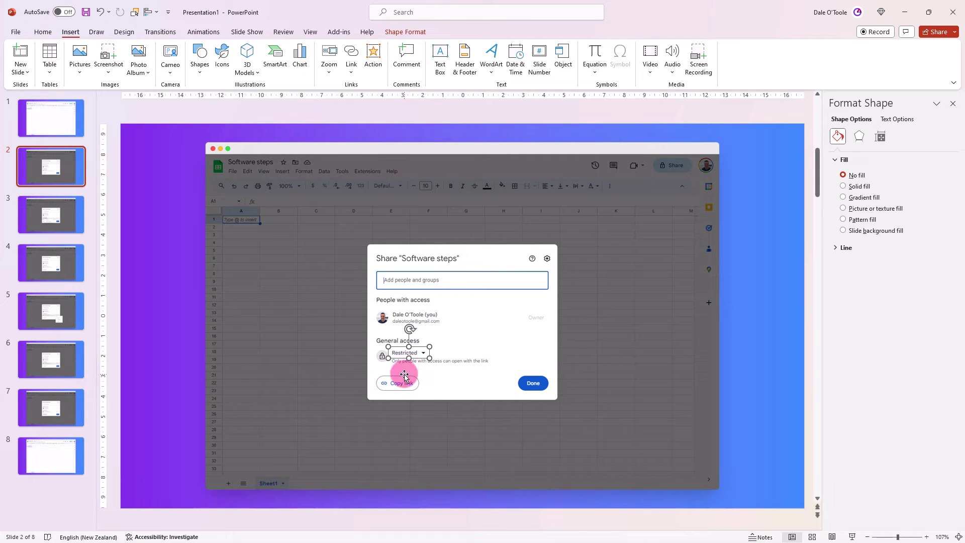
Paste the linked rectangle onto slide 3, fit it over the control to be selected, and copy it to slide 4.
{"action": "left_click", "coordinate": [48, 217]}
{"action": "key", "text": "ctrl+v"}
{"action": "left_click_drag", "start_coordinate": [672, 164], "coordinate": [555, 356]}
{"action": "key", "text": "ctrl+c"}
{"action": "left_click", "coordinate": [54, 262]}
{"action": "key", "text": "ctrl+v"}
Paste the linked rectangle onto slide 5 and move and resize it over the option in the mock-up's pop-up list.
{"action": "left_click", "coordinate": [64, 317]}
{"action": "key", "text": "ctrl+v"}
{"action": "left_click_drag", "start_coordinate": [437, 388], "coordinate": [558, 421]}
{"action": "left_click_drag", "start_coordinate": [604, 420], "coordinate": [585, 420]}
Paste the linked rectangle onto slide 6 and fit it over the Copy link button.
{"action": "left_click", "coordinate": [64, 361]}
{"action": "key", "text": "ctrl+v"}
{"action": "left_click_drag", "start_coordinate": [408, 388], "coordinate": [394, 385]}
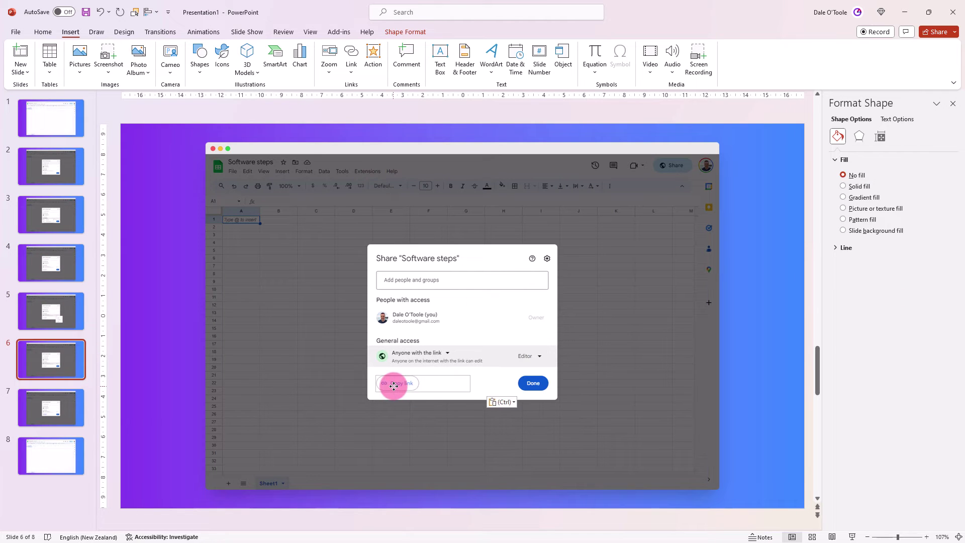
{"action": "left_click_drag", "start_coordinate": [470, 383], "coordinate": [553, 383]}
Paste the linked rectangle onto slide 7 and fit it over the Done button.
{"action": "left_click", "coordinate": [64, 408]}
{"action": "key", "text": "ctrl+v"}
{"action": "left_click_drag", "start_coordinate": [608, 383], "coordinate": [550, 384]}
Apply a Fade transition with a duration of 00.15 to all eight slides and turn off advancing on mouse click.
{"action": "left_click", "coordinate": [63, 455]}
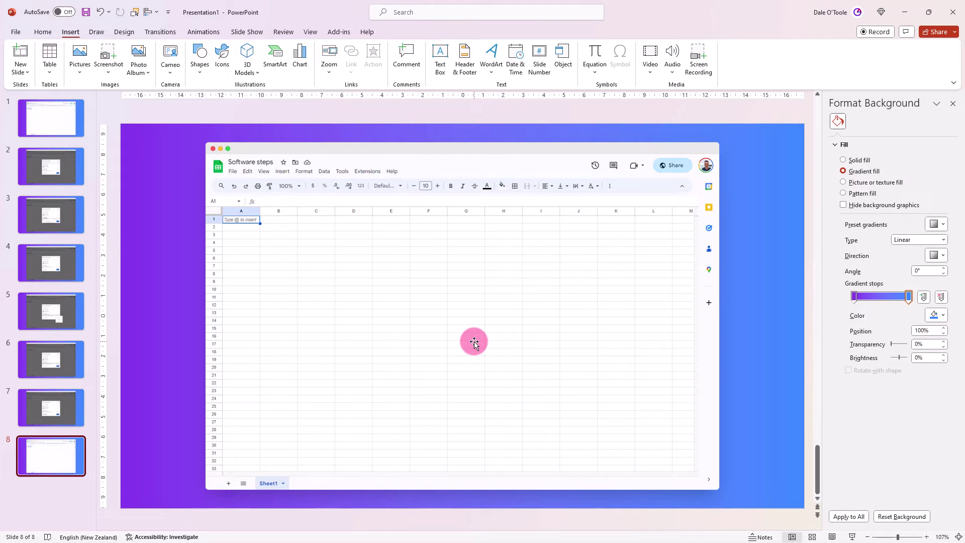
{"action": "left_click", "coordinate": [43, 124], "text": "shift"}
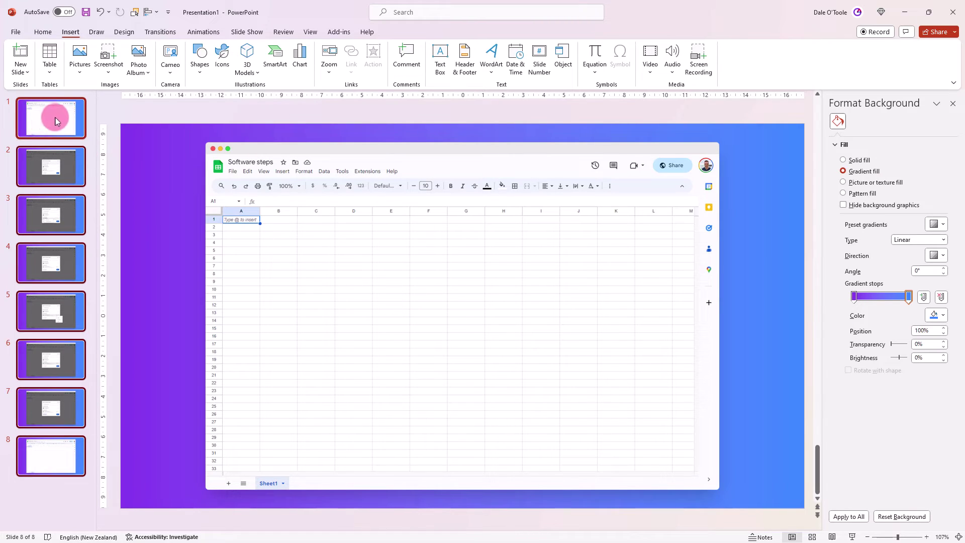
{"action": "left_click", "coordinate": [161, 31]}
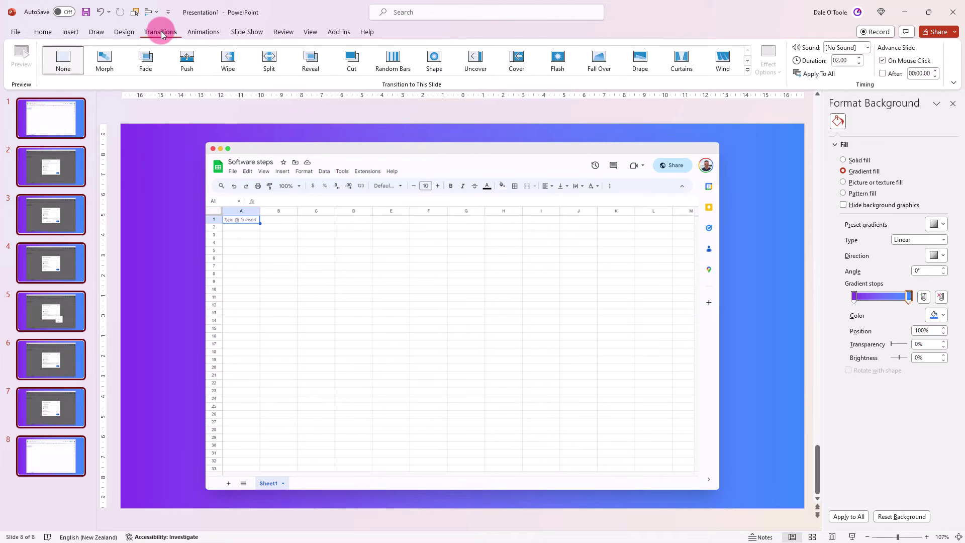
{"action": "left_click", "coordinate": [150, 64]}
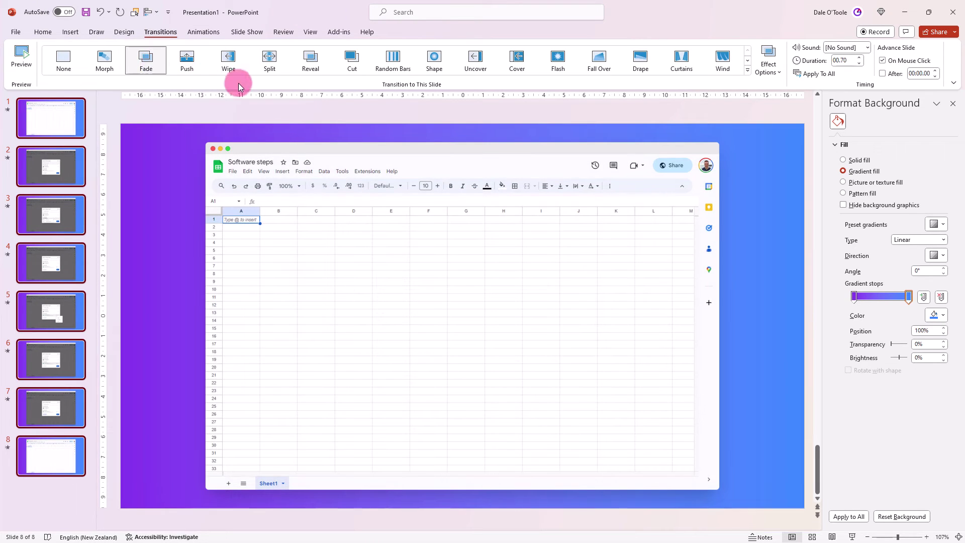
{"action": "left_click", "coordinate": [841, 60]}
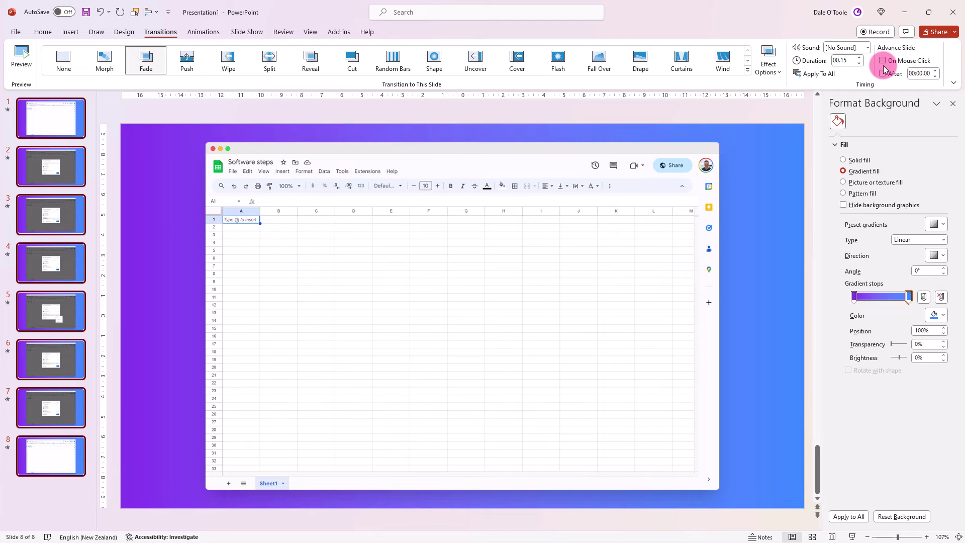
Hide the mock-up picture on slide 1 through its visibility setting.
{"action": "left_click", "coordinate": [64, 124]}
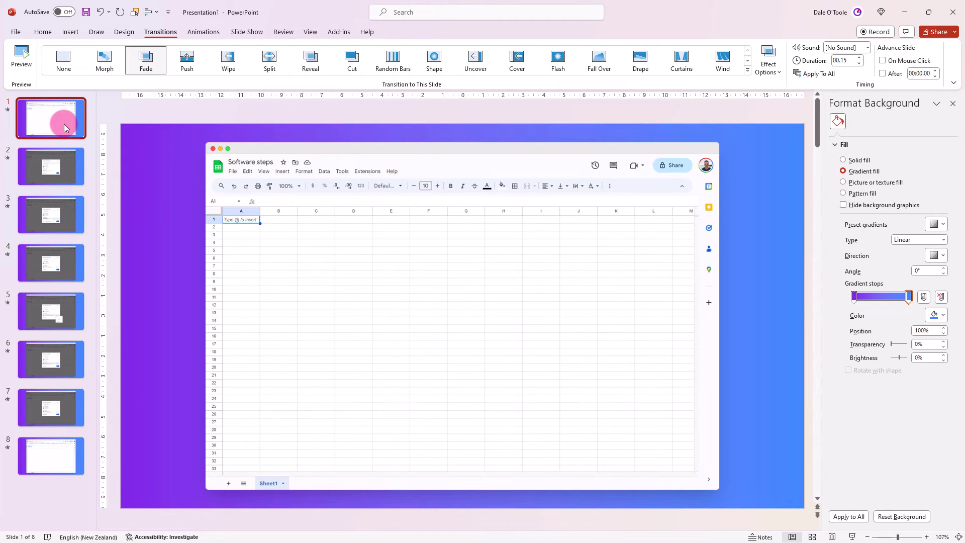
{"action": "left_click", "coordinate": [416, 166]}
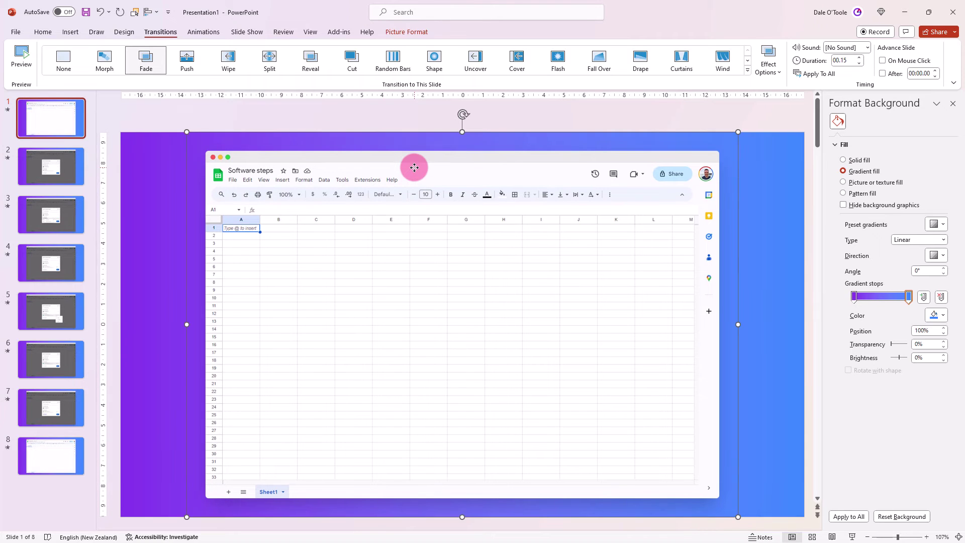
{"action": "left_click", "coordinate": [136, 13]}
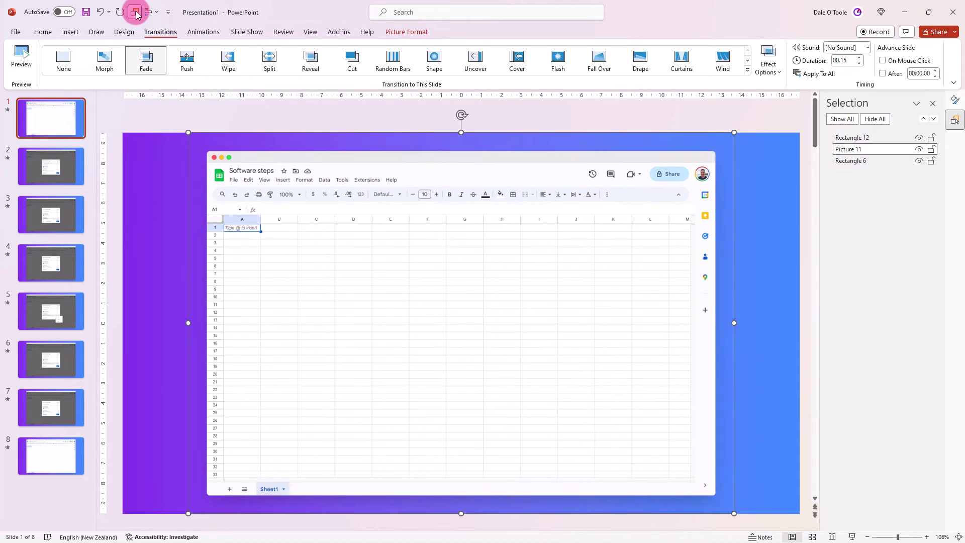
{"action": "left_click", "coordinate": [919, 149]}
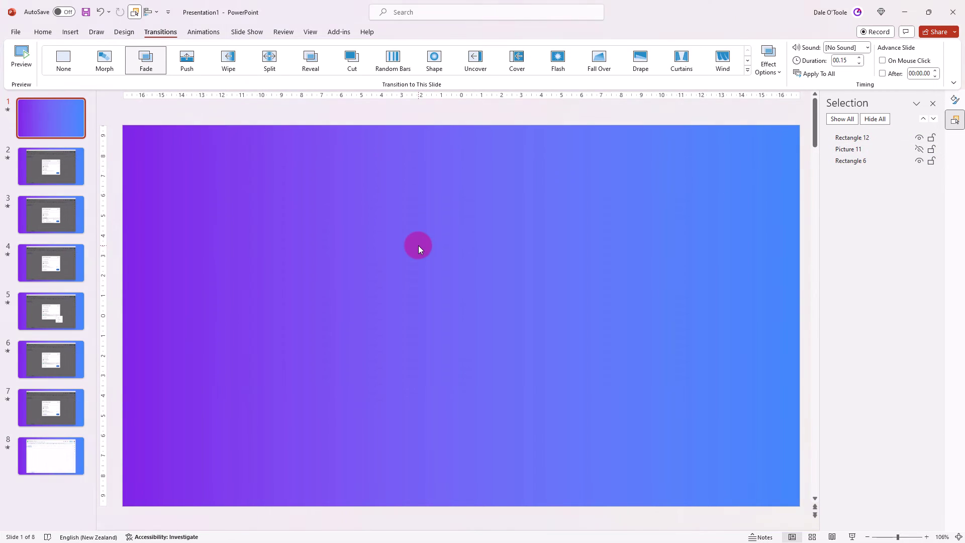
Paste the "Software Steps" title and the Start button onto slide 1 and check the title's font settings.
{"action": "key", "text": "ctrl+v"}
{"action": "left_click", "coordinate": [436, 216]}
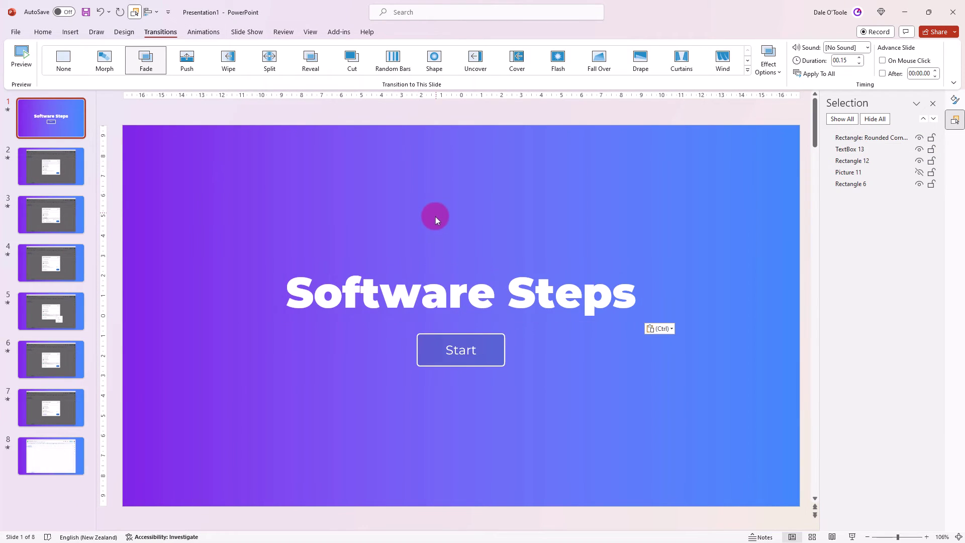
{"action": "left_click", "coordinate": [387, 307]}
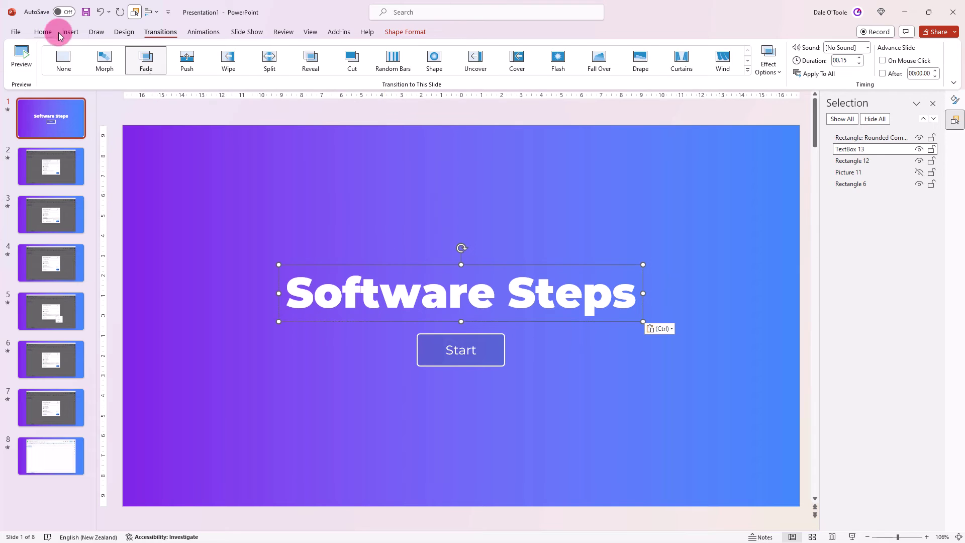
{"action": "left_click", "coordinate": [43, 31]}
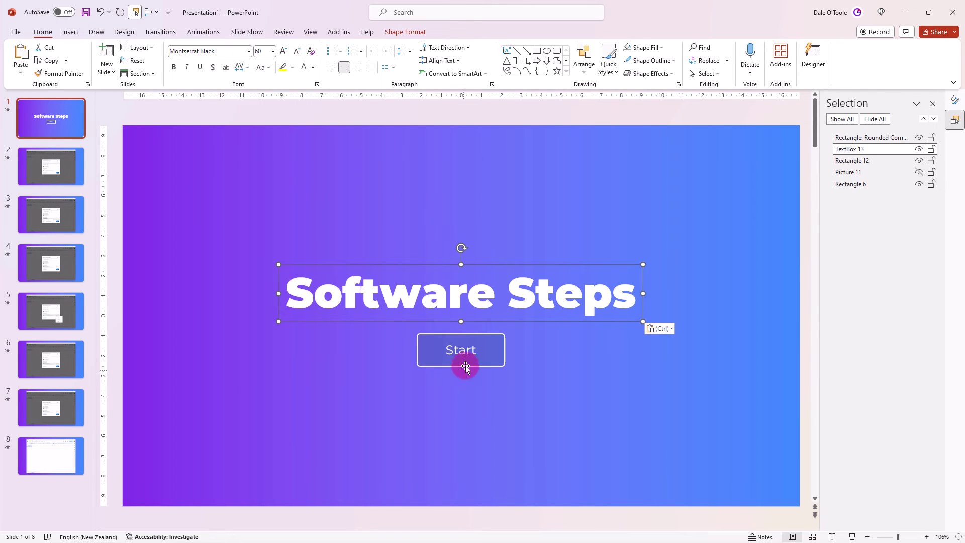
Give the Start button on slide 1 an on-click action that hyperlinks to Next Slide, with Highlight click enabled.
{"action": "left_click", "coordinate": [472, 333]}
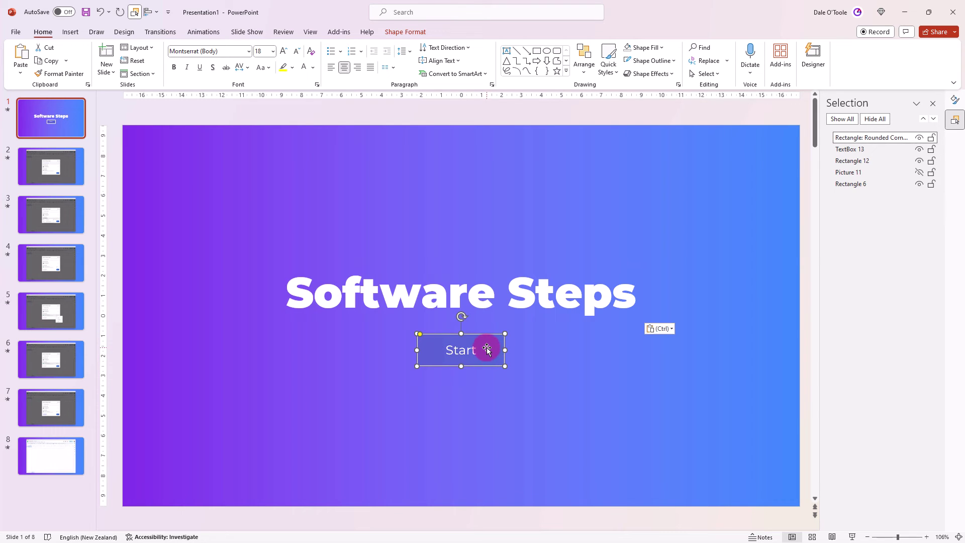
{"action": "left_click", "coordinate": [482, 326]}
{"action": "left_click", "coordinate": [482, 335]}
{"action": "left_click", "coordinate": [70, 32]}
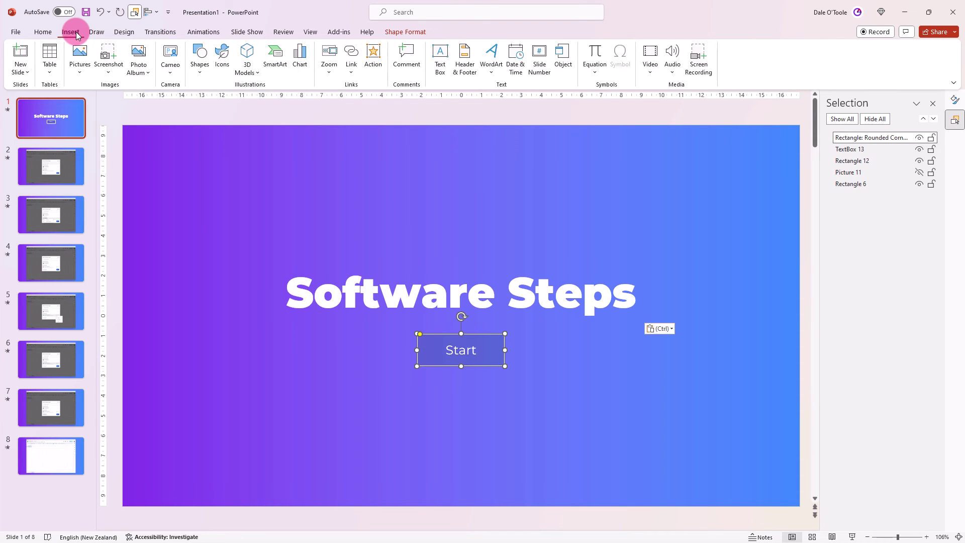
{"action": "left_click", "coordinate": [373, 56]}
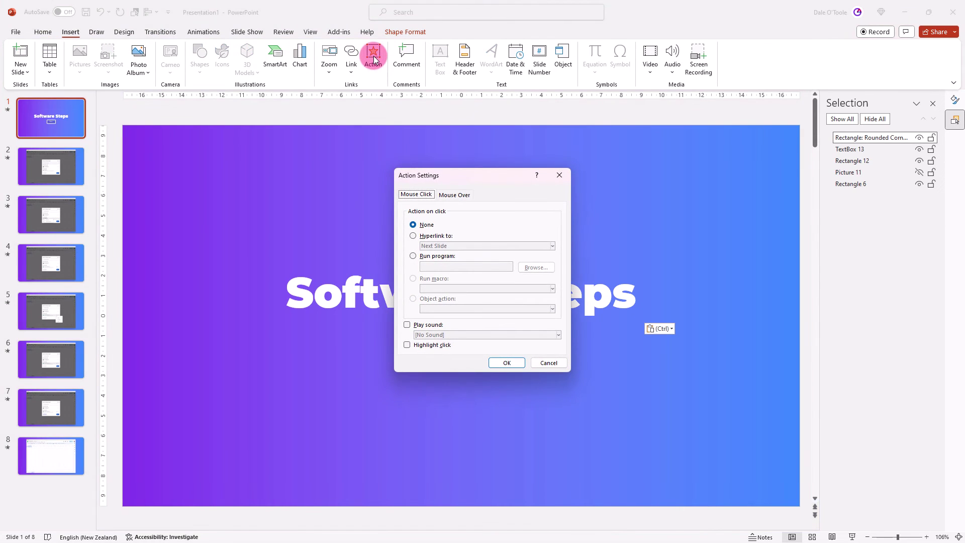
{"action": "left_click", "coordinate": [414, 236]}
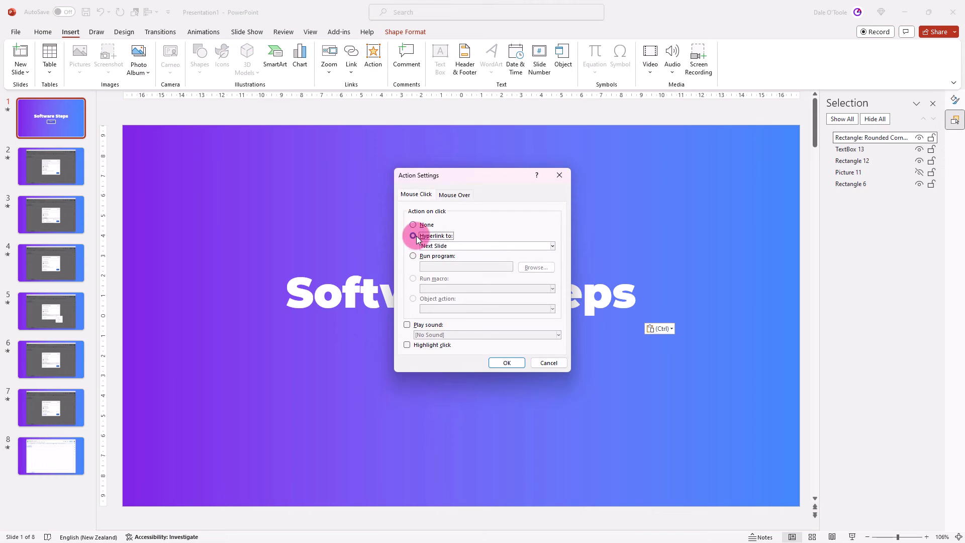
{"action": "left_click", "coordinate": [407, 345]}
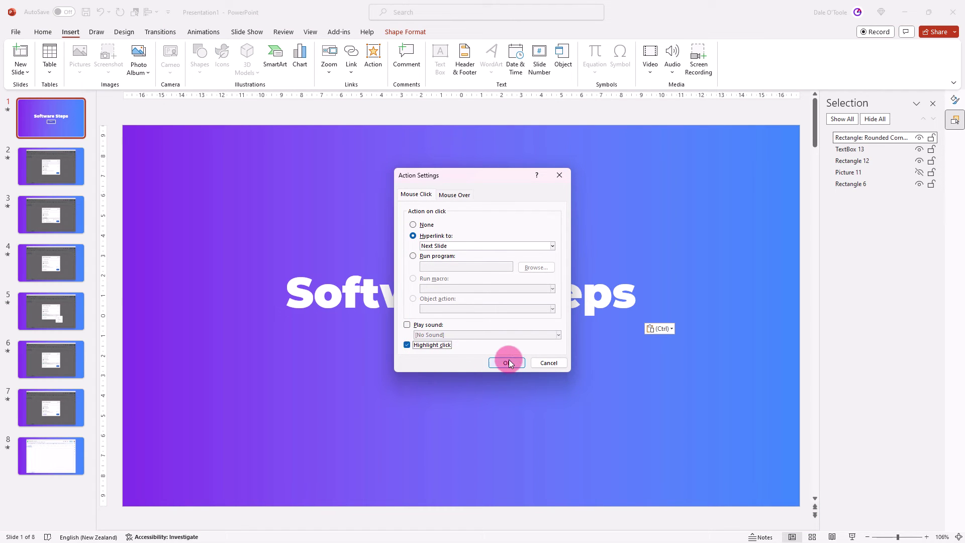
{"action": "left_click", "coordinate": [508, 363]}
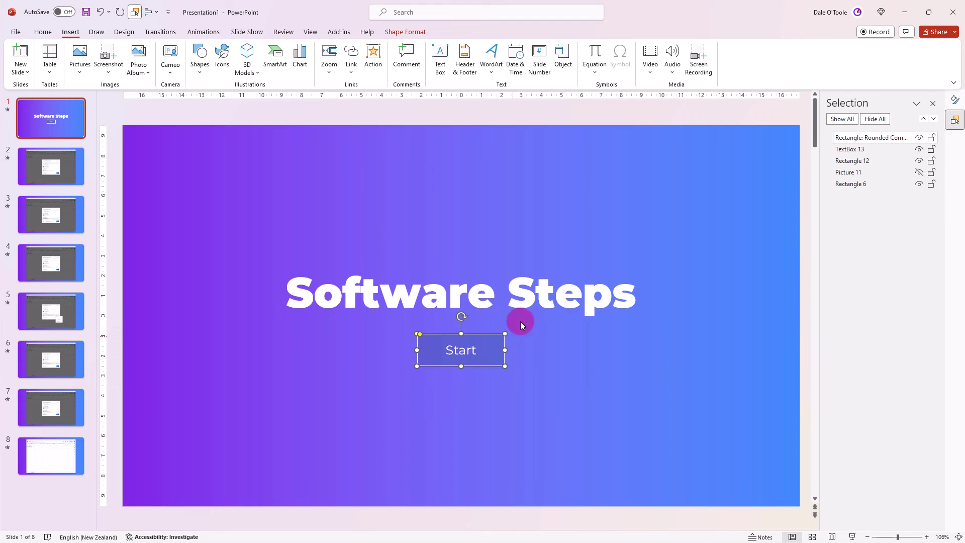
Show the hidden mock-up picture on slide 1 and bring it to the front together with the rectangle over the Share button.
{"action": "left_click", "coordinate": [920, 172]}
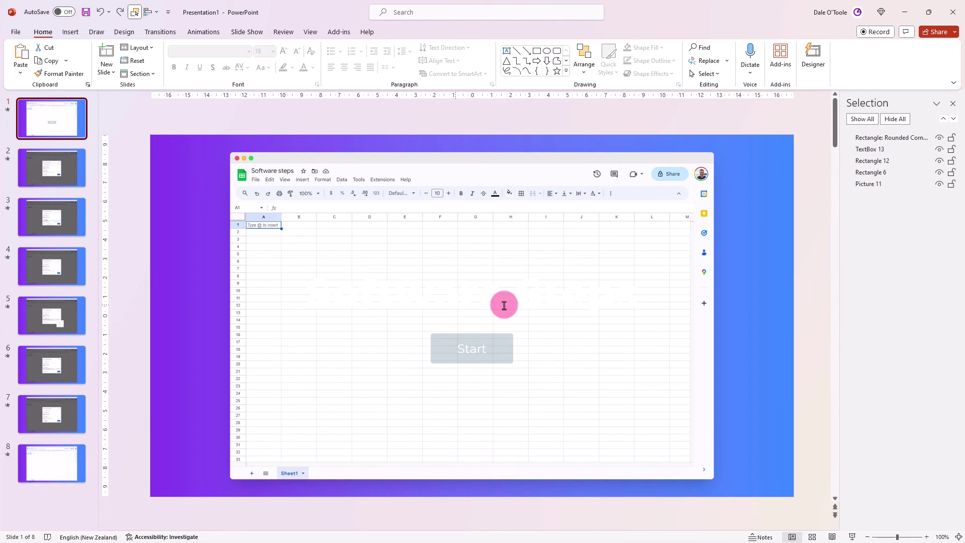
{"action": "left_click", "coordinate": [669, 206]}
{"action": "left_click", "coordinate": [675, 175], "text": "shift"}
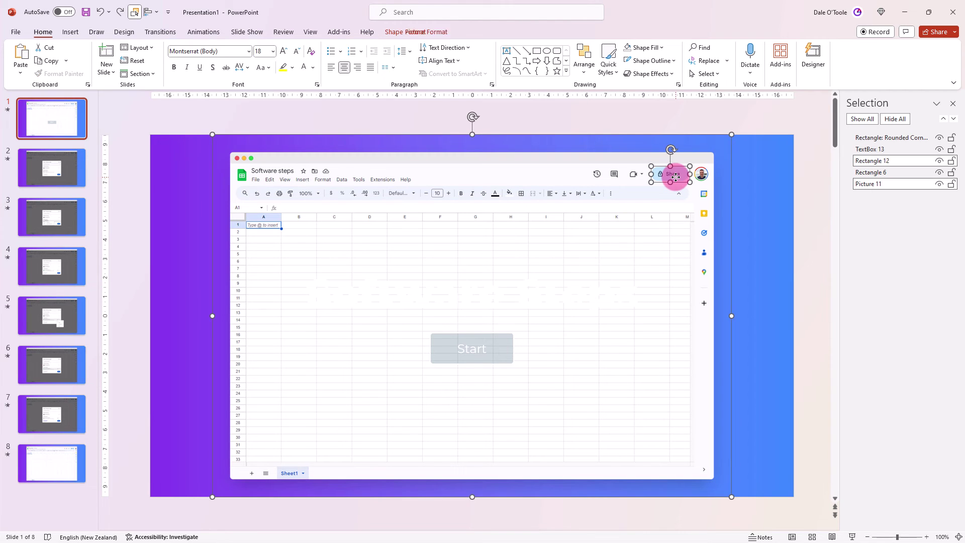
{"action": "right_click", "coordinate": [675, 176]}
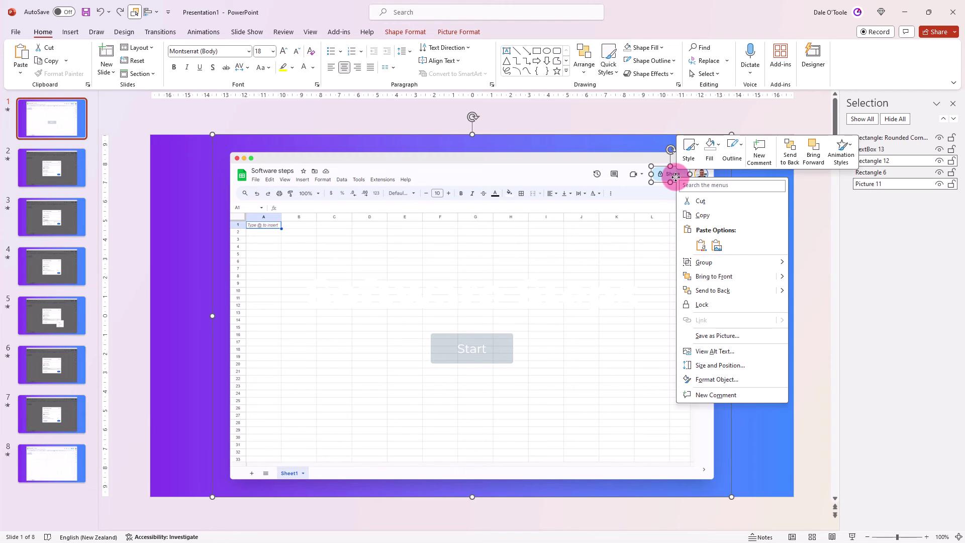
{"action": "left_click", "coordinate": [716, 277]}
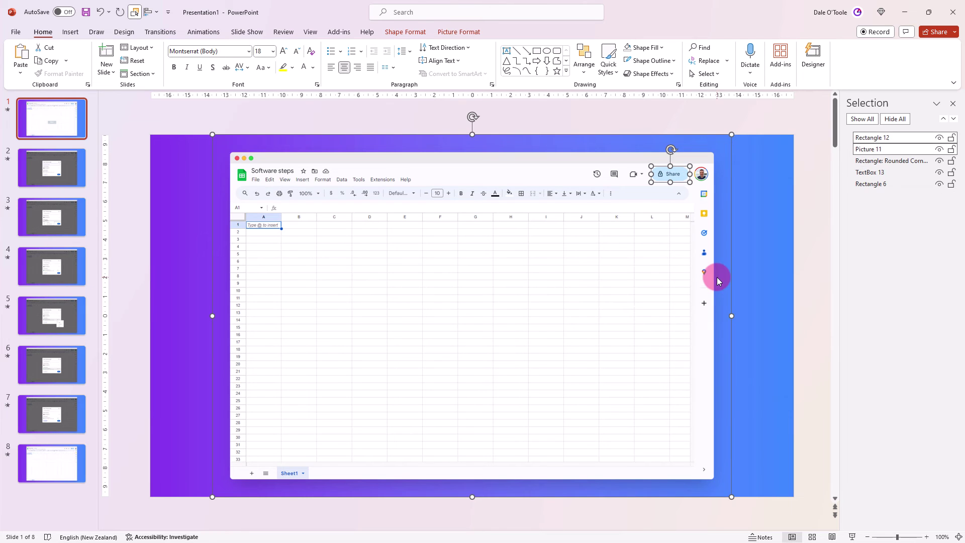
Duplicate slide 1, and on the original move the mock-up picture straight down until it sits almost entirely below the slide.
{"action": "left_click", "coordinate": [73, 134]}
{"action": "key", "text": "ctrl+d"}
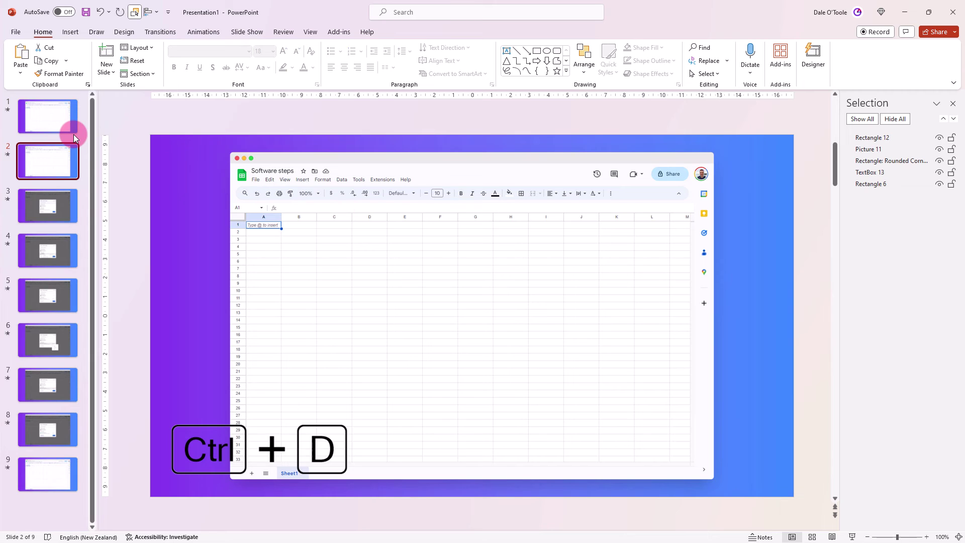
{"action": "left_click", "coordinate": [59, 119]}
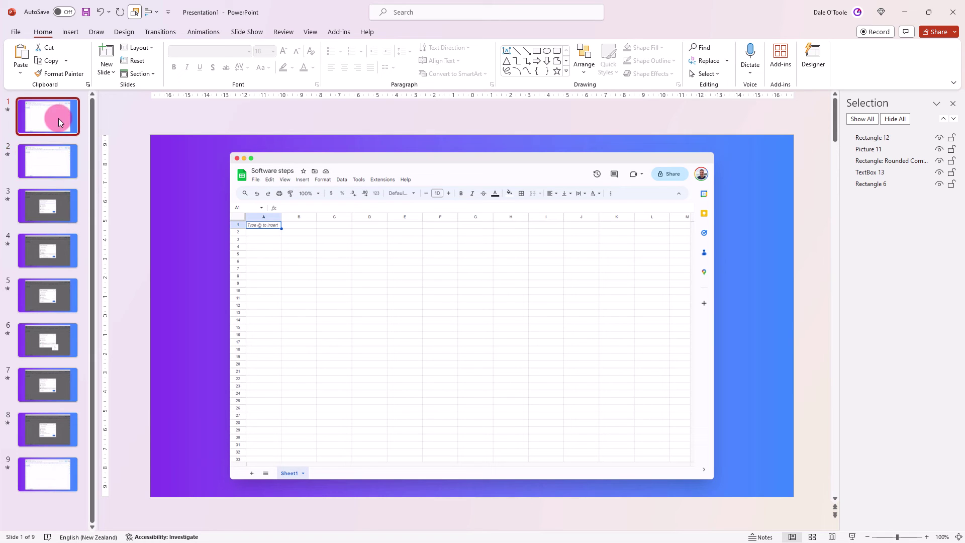
{"action": "left_click", "coordinate": [539, 173]}
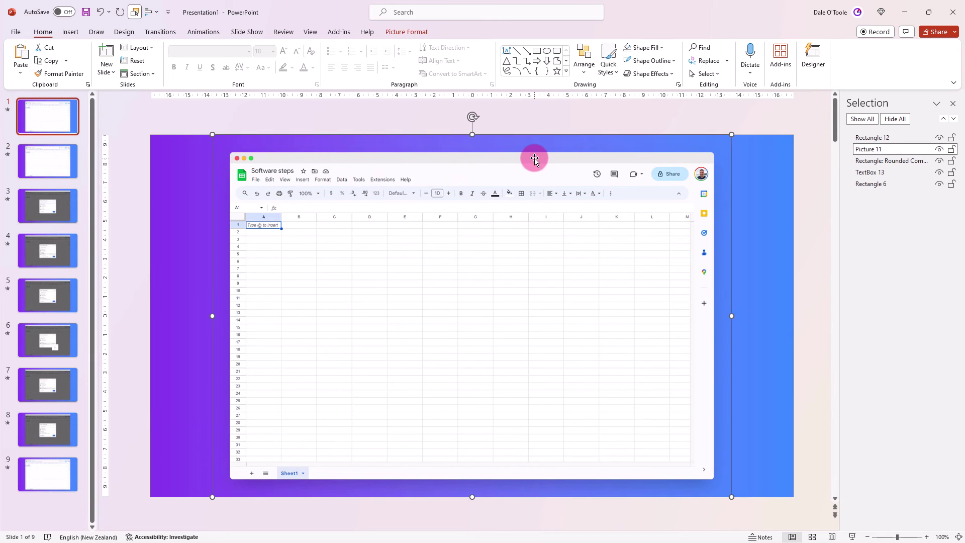
{"action": "left_click_drag", "start_coordinate": [531, 157], "coordinate": [530, 500]}
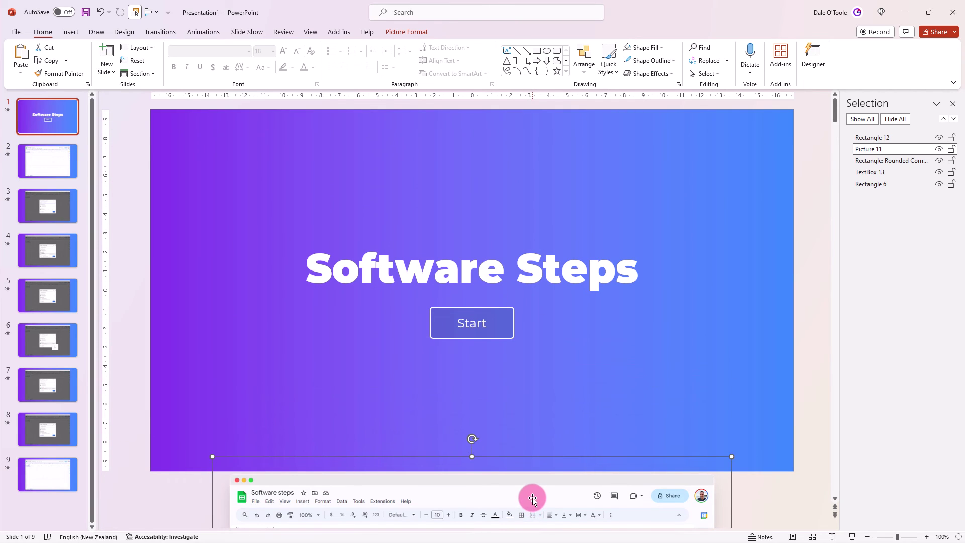
Apply a Morph transition to slide 2 and set its duration to 1 second.
{"action": "left_click", "coordinate": [41, 165]}
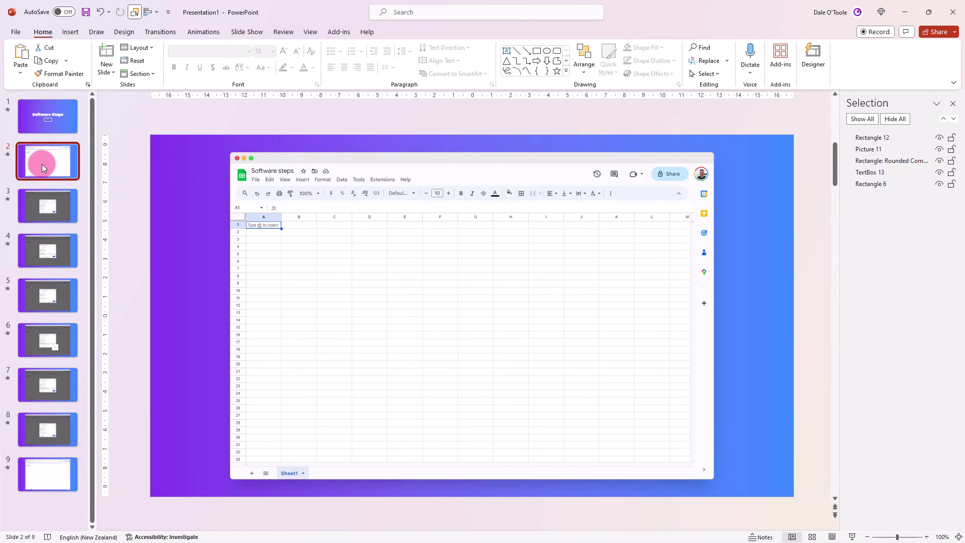
{"action": "left_click", "coordinate": [158, 32]}
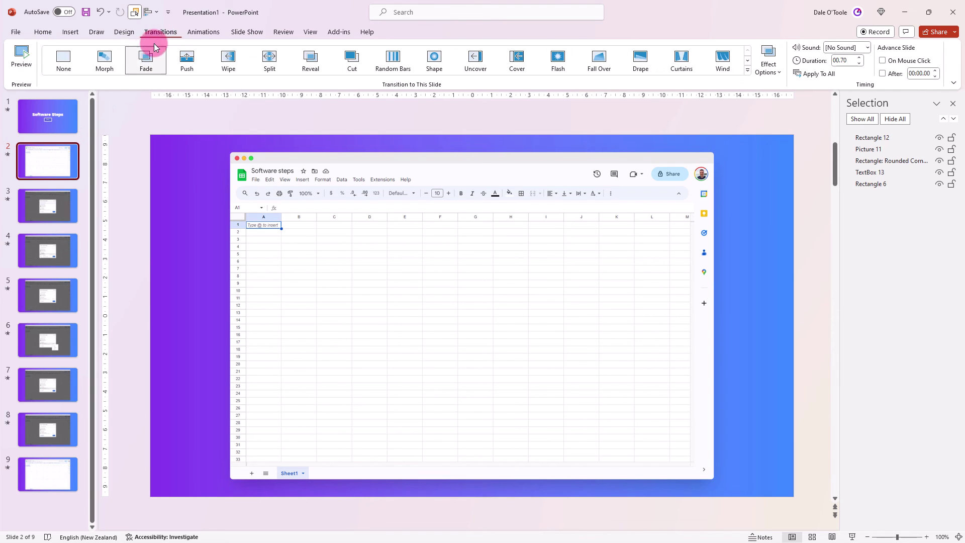
{"action": "left_click", "coordinate": [99, 68]}
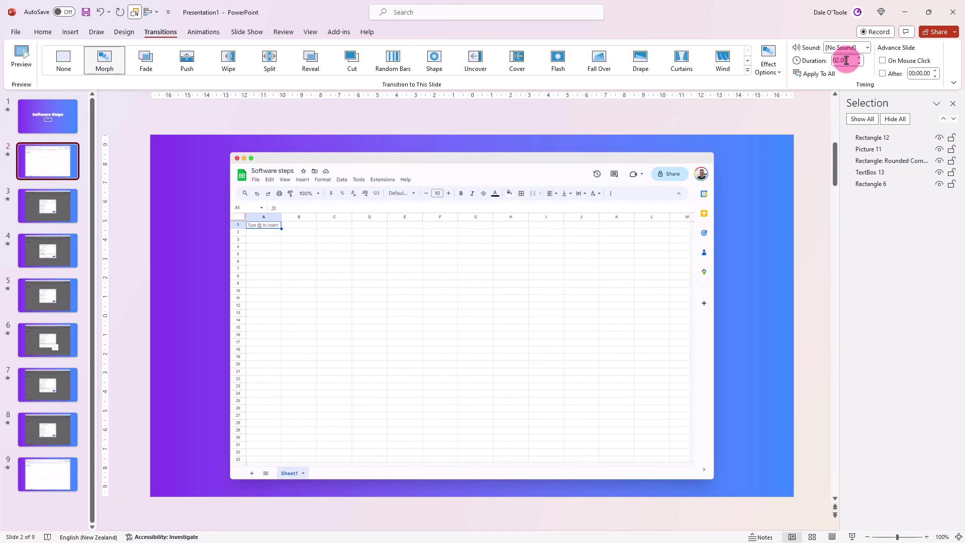
{"action": "left_click", "coordinate": [849, 60]}
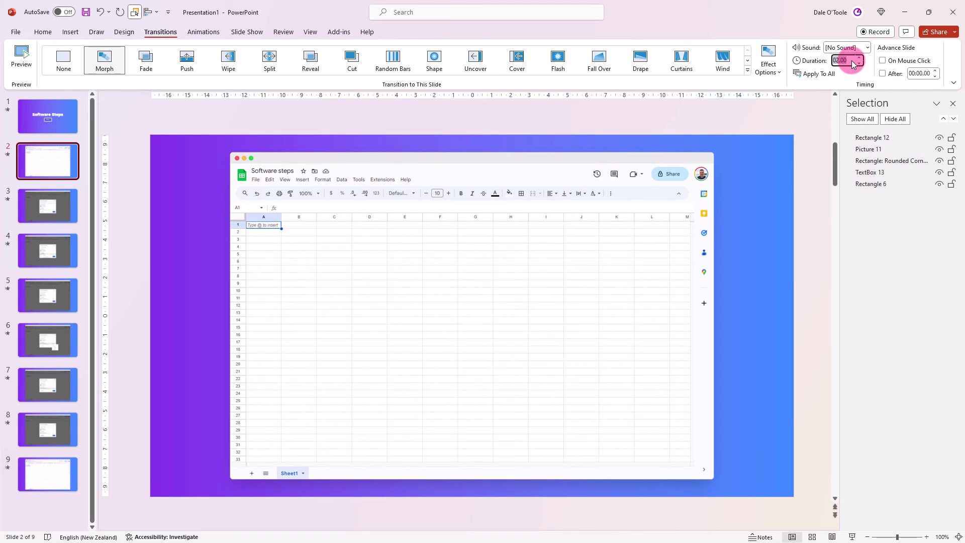
{"action": "type", "text": "1"}
{"action": "key", "text": "Return"}
Run the slide show from the beginning and test the Start button on the title screen.
{"action": "key", "text": "F5"}
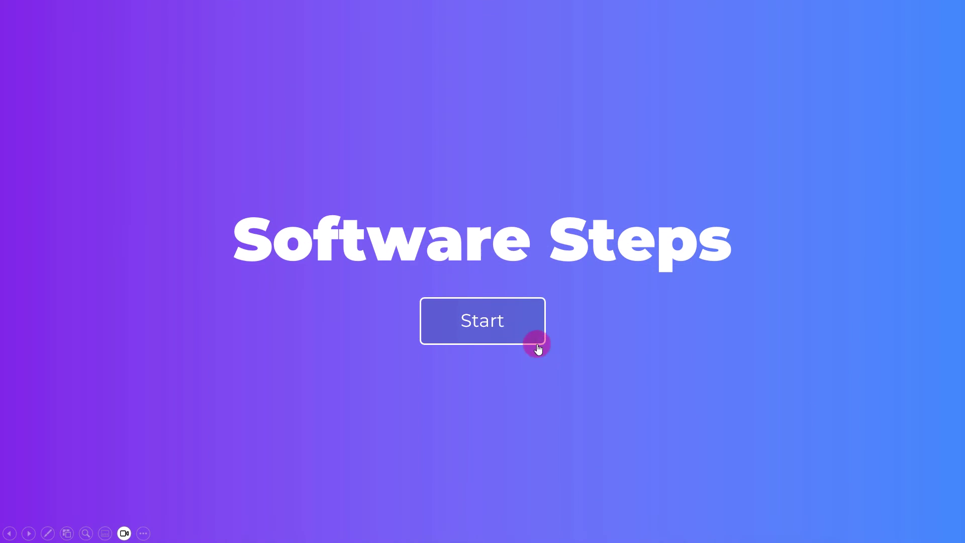
{"action": "left_click", "coordinate": [515, 334]}
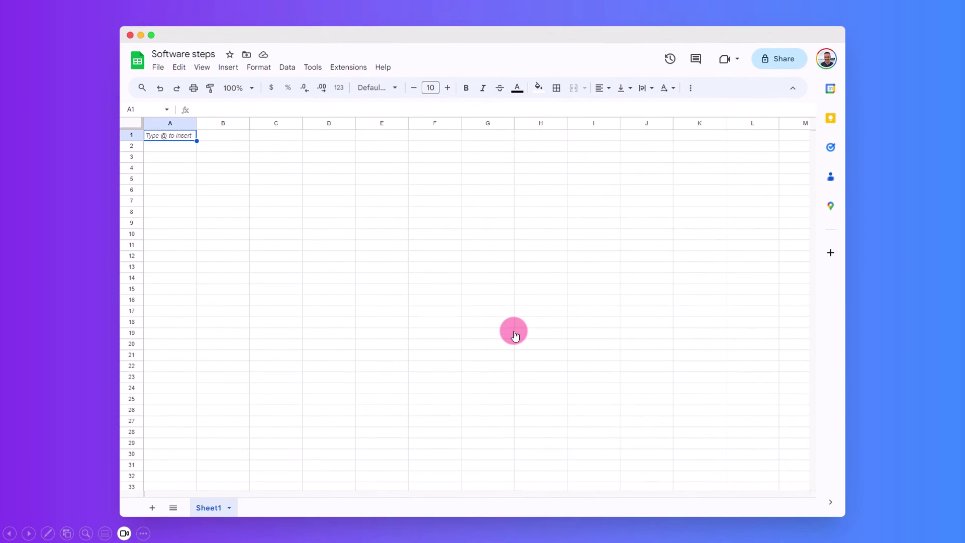